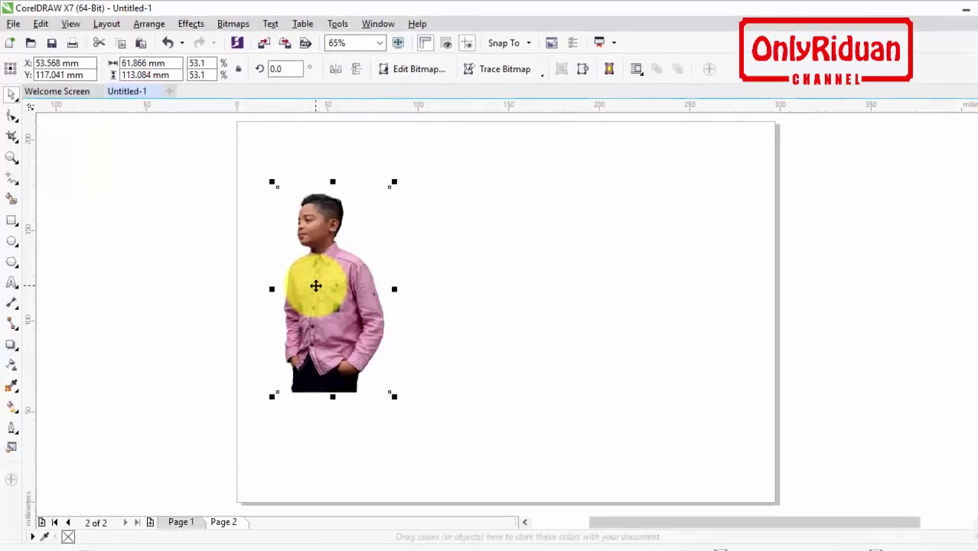
# Add a drop shadow to the boy's photo using the Small Glow preset and a dark grey shadow colour
pyautogui.click(12, 335)
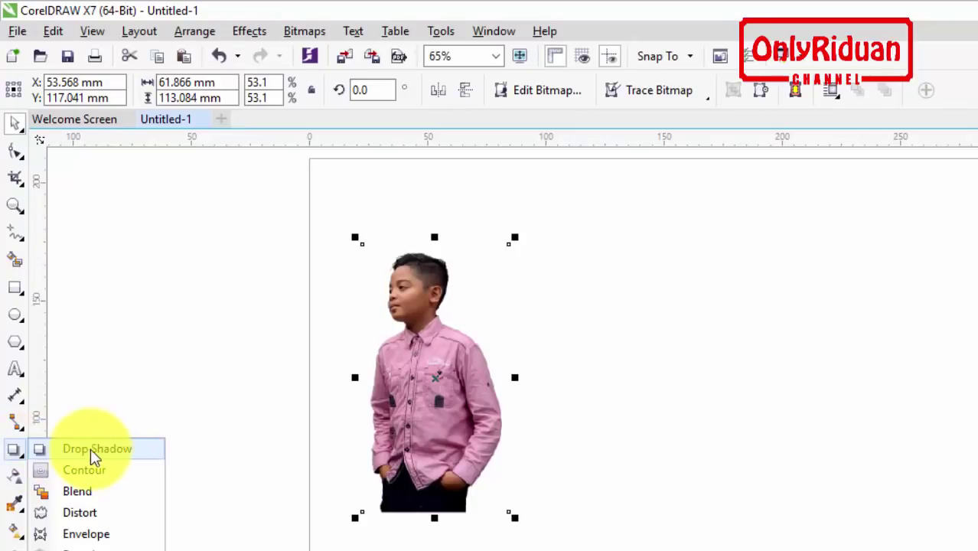
pyautogui.click(113, 455)
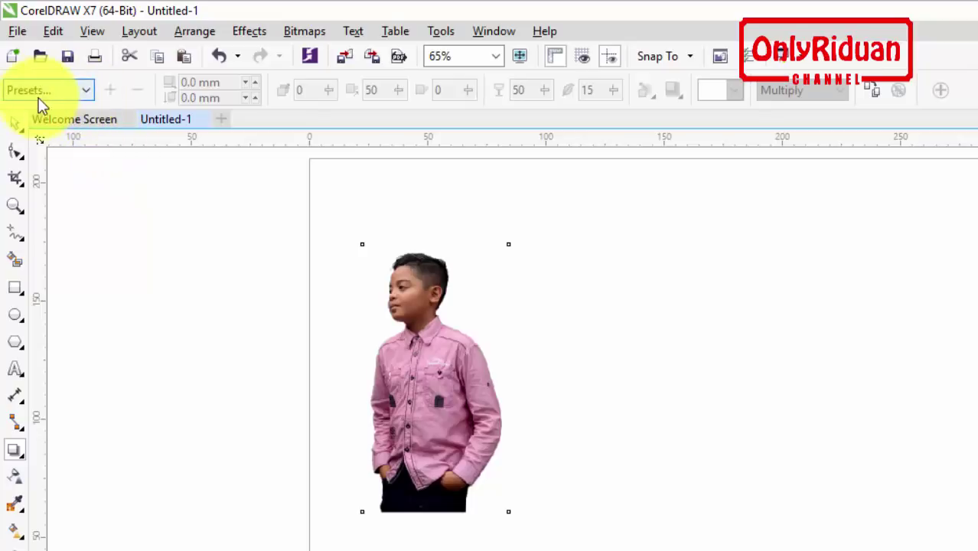
pyautogui.click(85, 93)
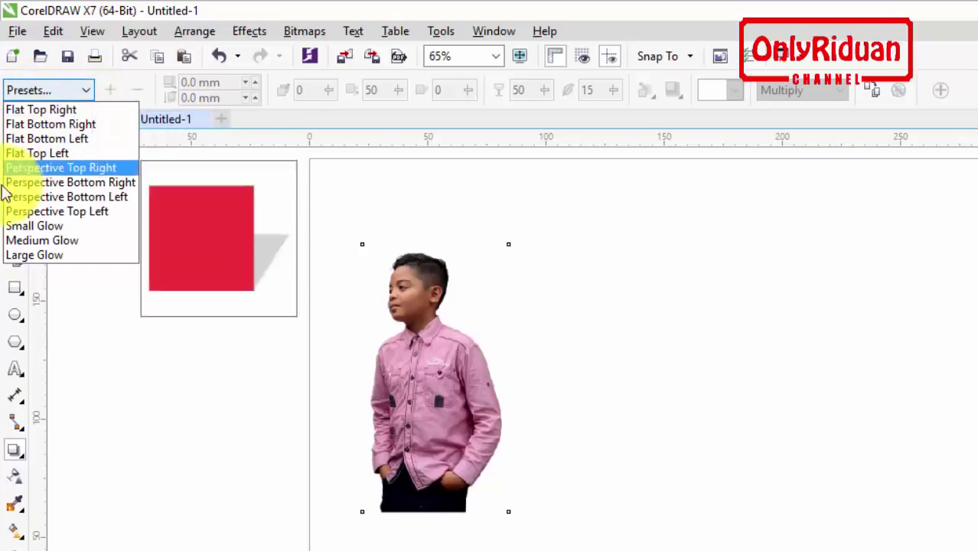
pyautogui.click(52, 227)
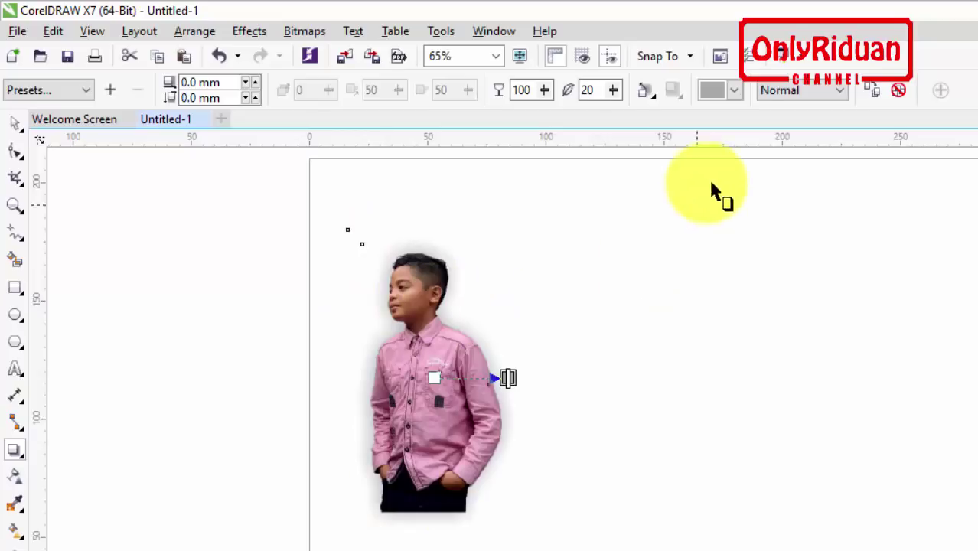
pyautogui.click(736, 91)
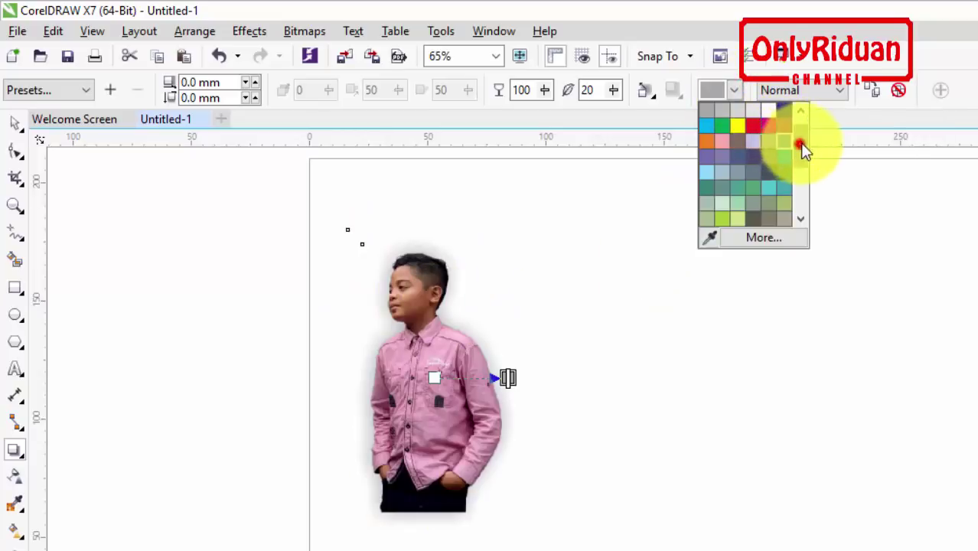
pyautogui.click(720, 111)
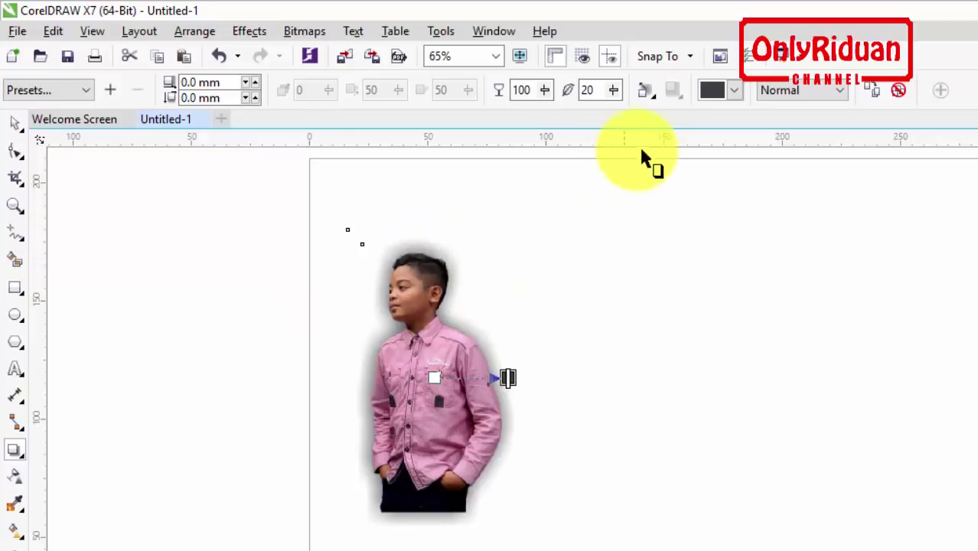
# Set the photo's shadow feathering direction to Outside and the feathering amount to 10
pyautogui.click(646, 92)
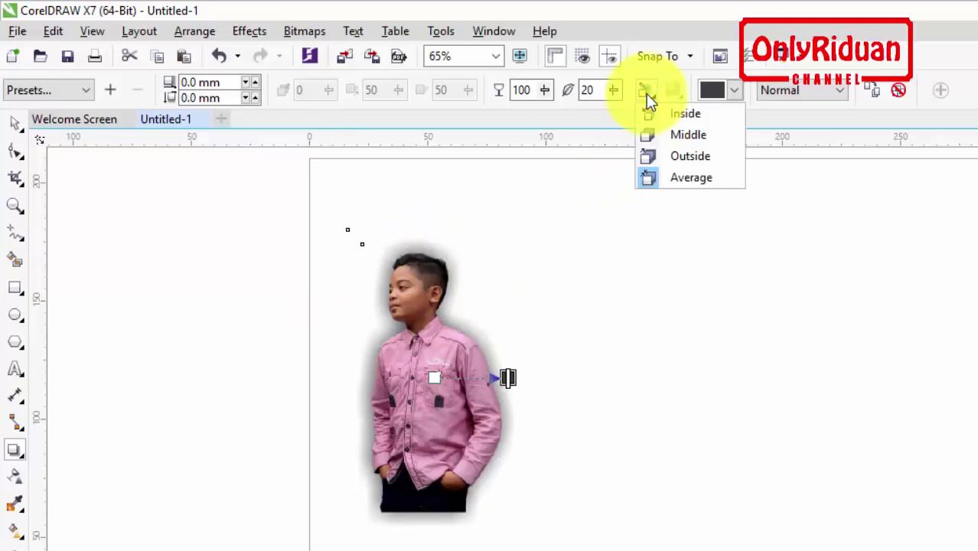
pyautogui.click(654, 158)
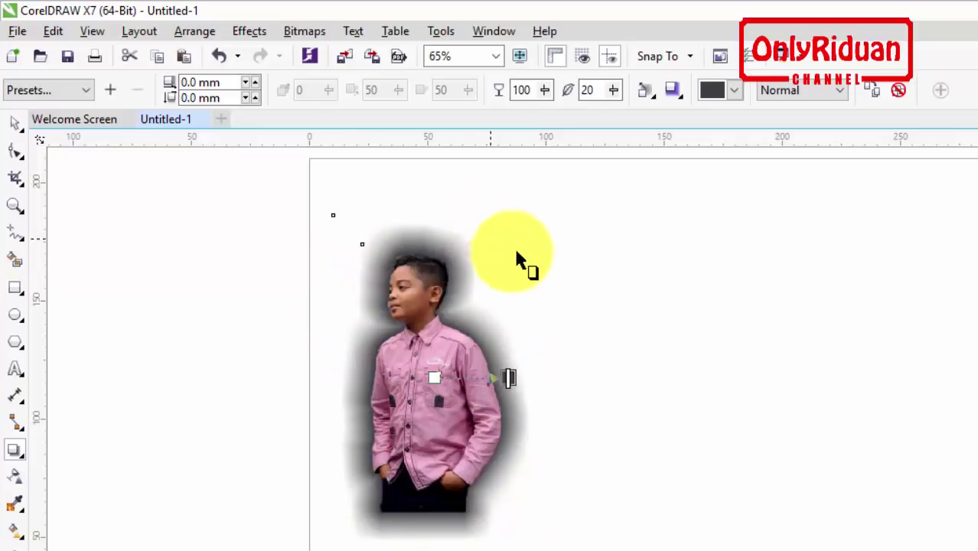
pyautogui.click(594, 89)
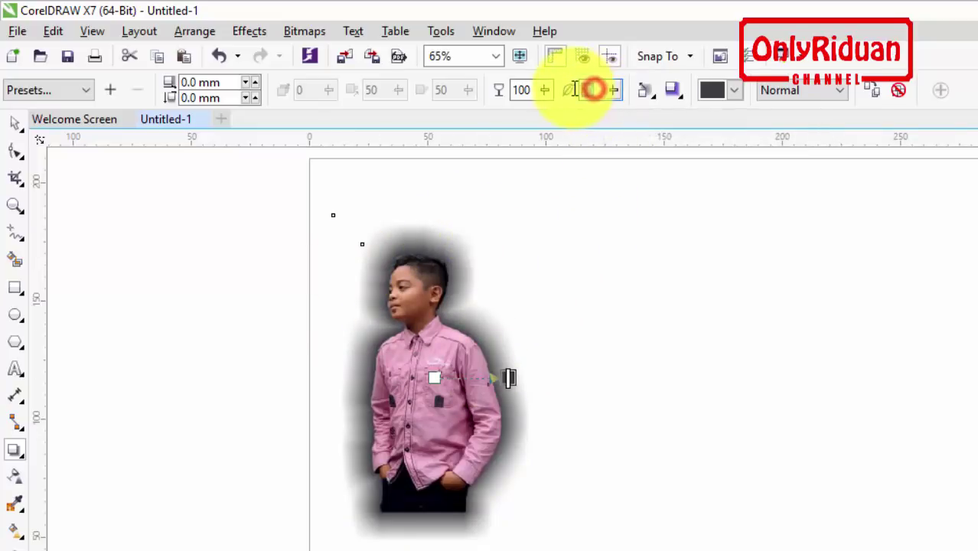
pyautogui.doubleClick(601, 90)
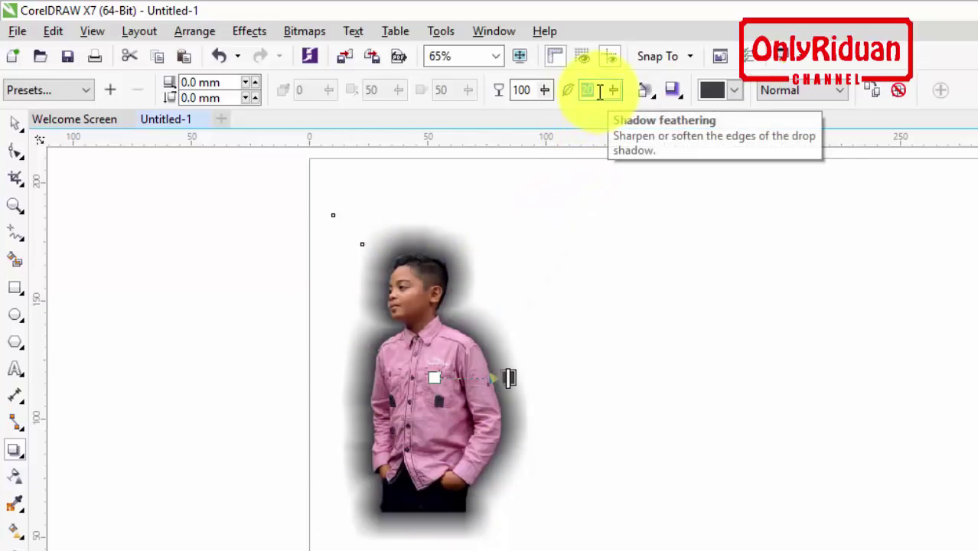
pyautogui.write('10')
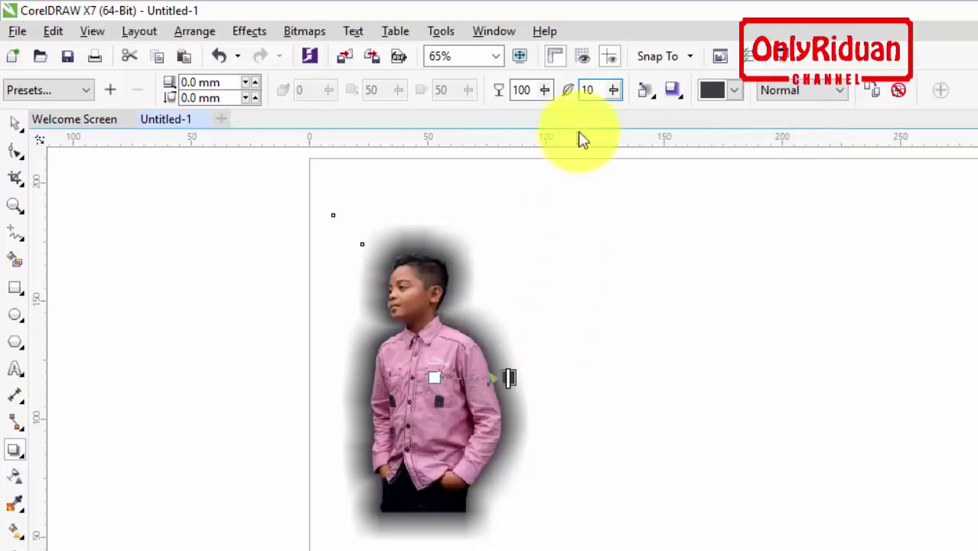
pyautogui.press('Return')
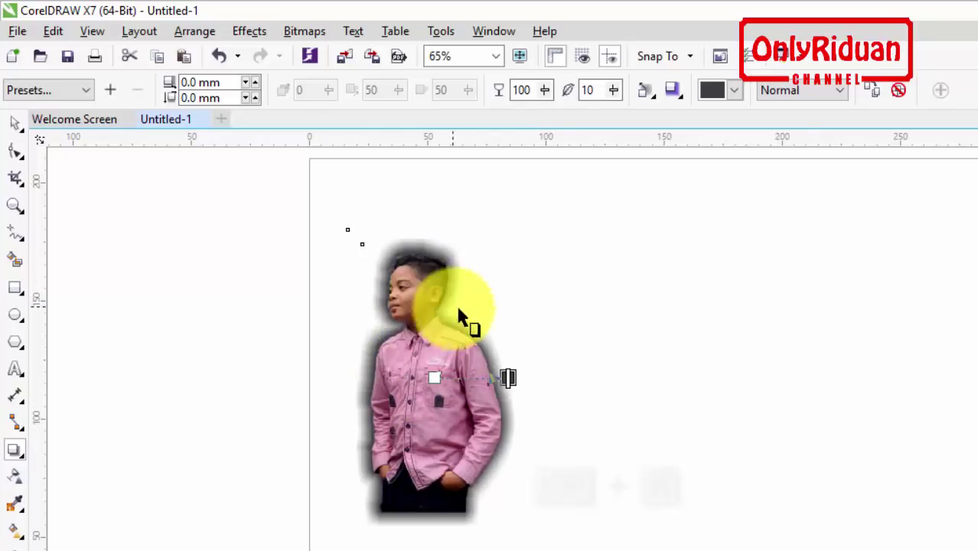
# Break the drop shadow apart from the photo and move the photo off it to the right
pyautogui.hotkey('ctrl', 'k')
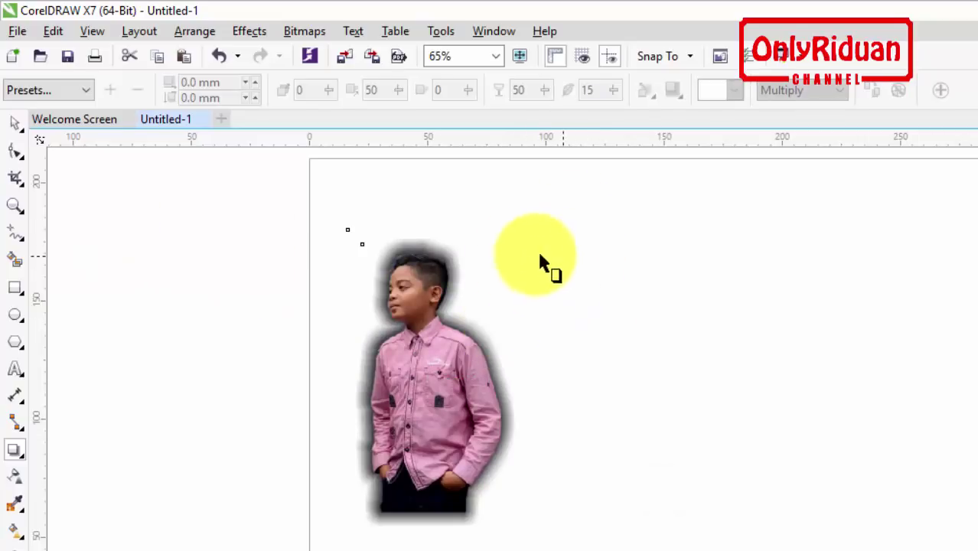
pyautogui.click(14, 124)
pyautogui.click(182, 242)
pyautogui.click(450, 261)
pyautogui.moveTo(479, 261); pyautogui.dragTo(640, 271)
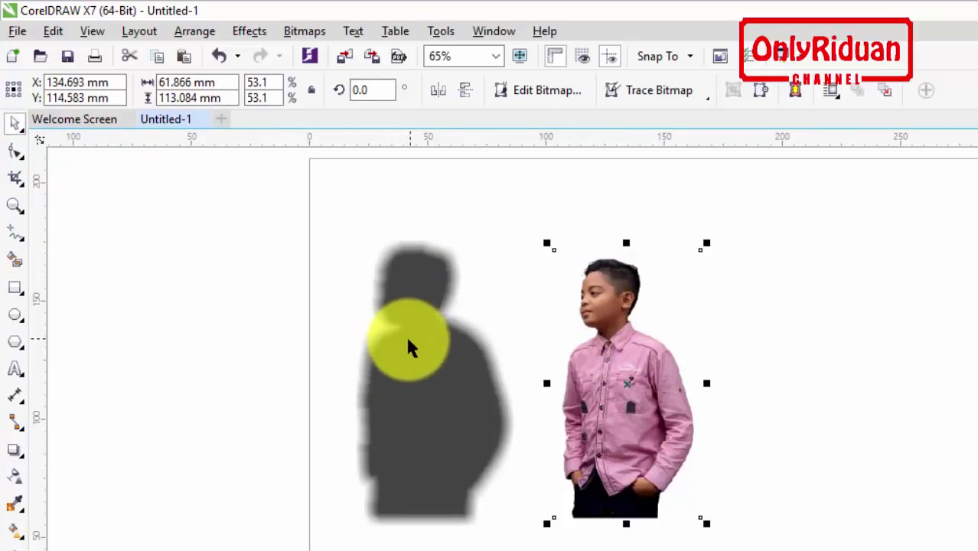
# Swap the two objects on Page 2 so the photo stands on the left with the shadow silhouette beside it
pyautogui.click(417, 373)
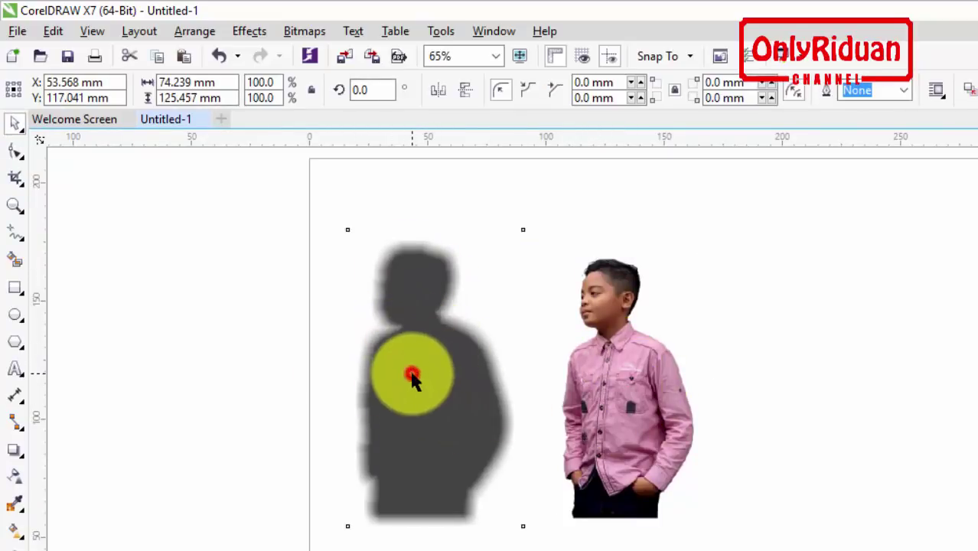
pyautogui.moveTo(422, 373); pyautogui.dragTo(777, 384)
pyautogui.moveTo(637, 376); pyautogui.dragTo(435, 382)
pyautogui.moveTo(783, 384); pyautogui.dragTo(626, 385)
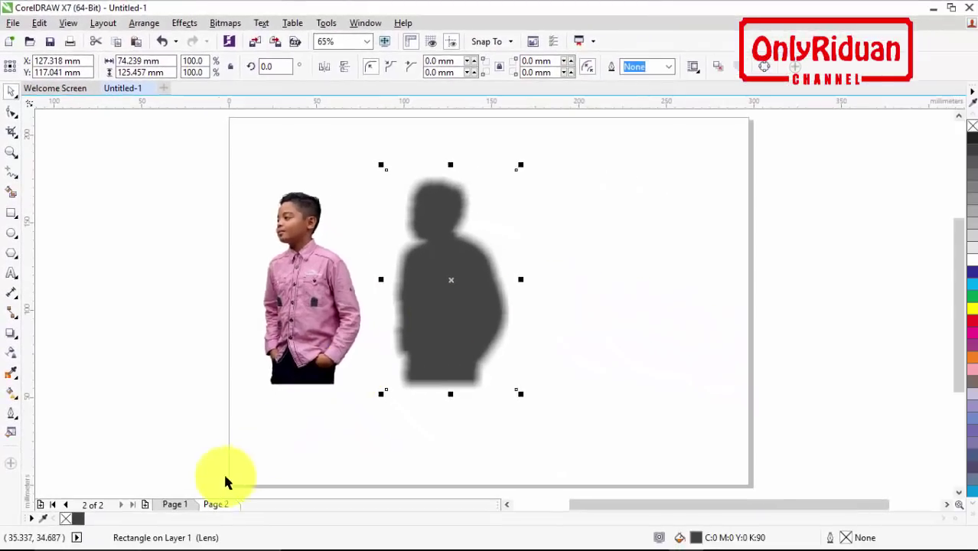
pyautogui.click(174, 505)
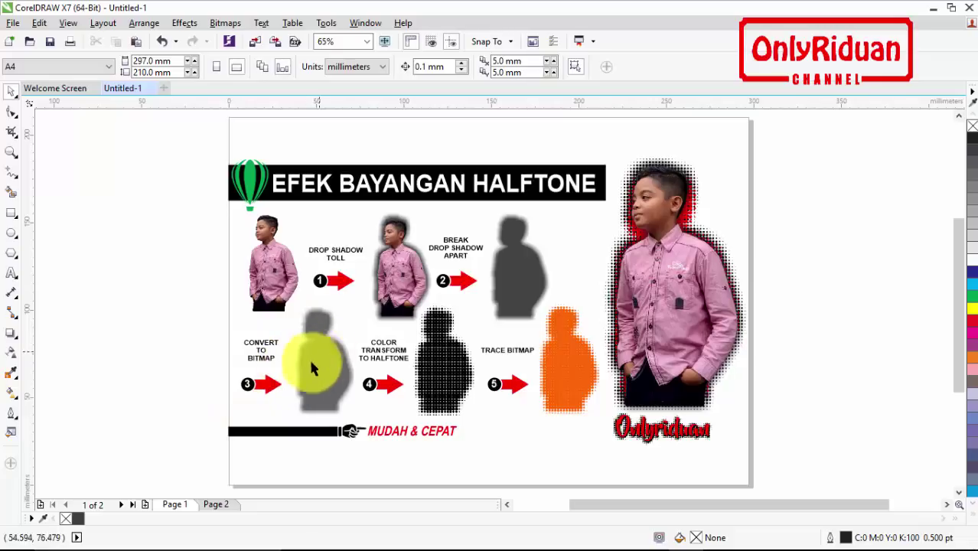
pyautogui.click(216, 504)
pyautogui.click(475, 295)
pyautogui.moveTo(464, 280); pyautogui.dragTo(458, 290)
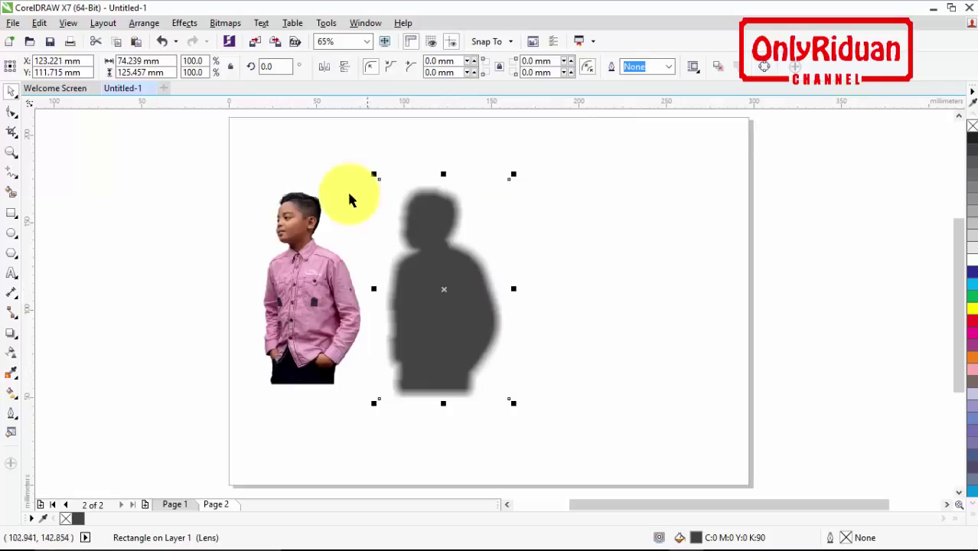
pyautogui.click(219, 23)
pyautogui.click(246, 37)
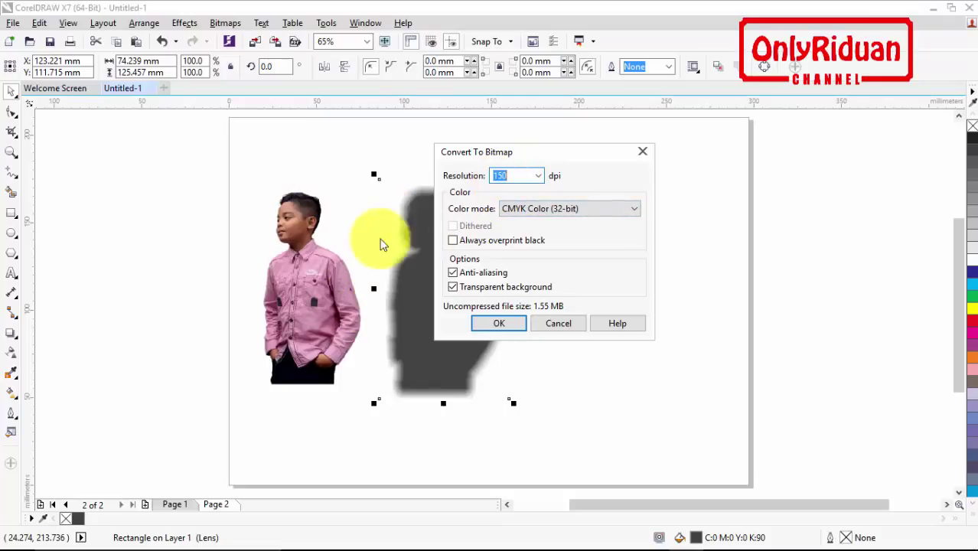
pyautogui.click(561, 324)
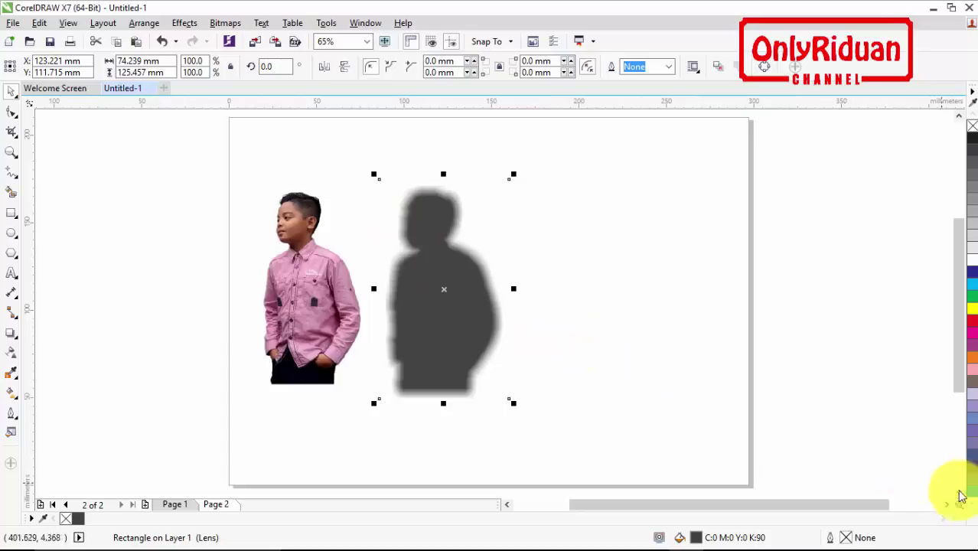
# Place two copies of the shadow silhouette in a row to the right of the original
pyautogui.scroll(1, 964, 392)
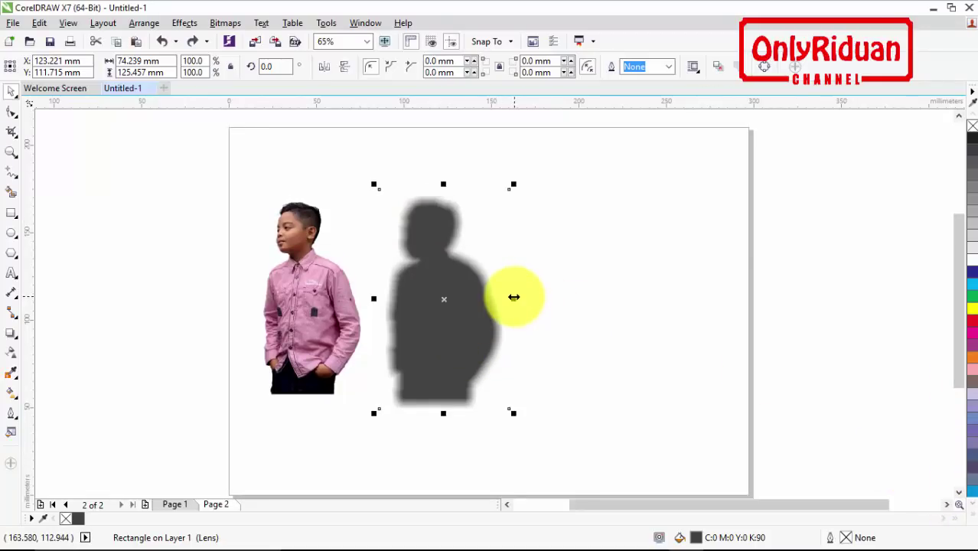
pyautogui.moveTo(446, 301); pyautogui.dragTo(726, 303)
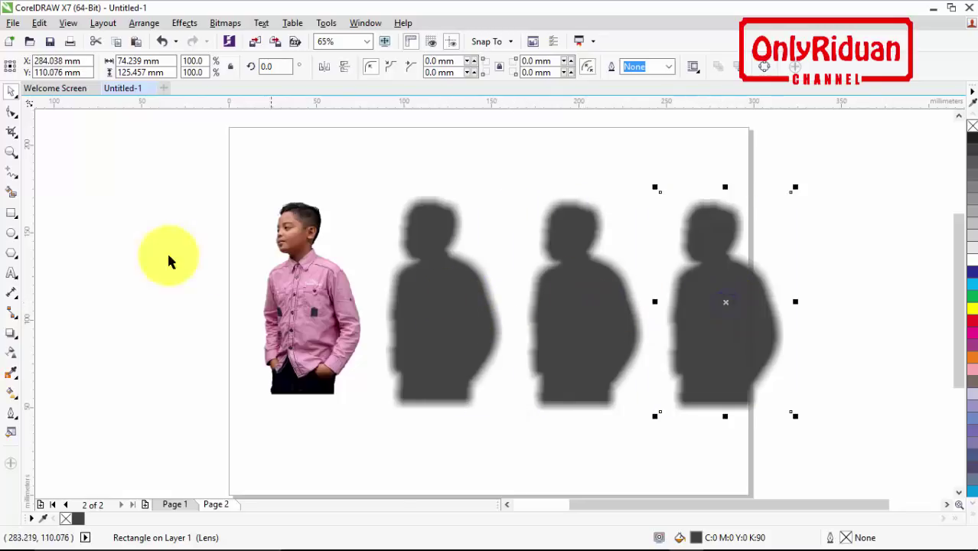
# Add the artistic text label "72 DPI" above the first shadow silhouette
pyautogui.click(12, 273)
pyautogui.click(425, 165)
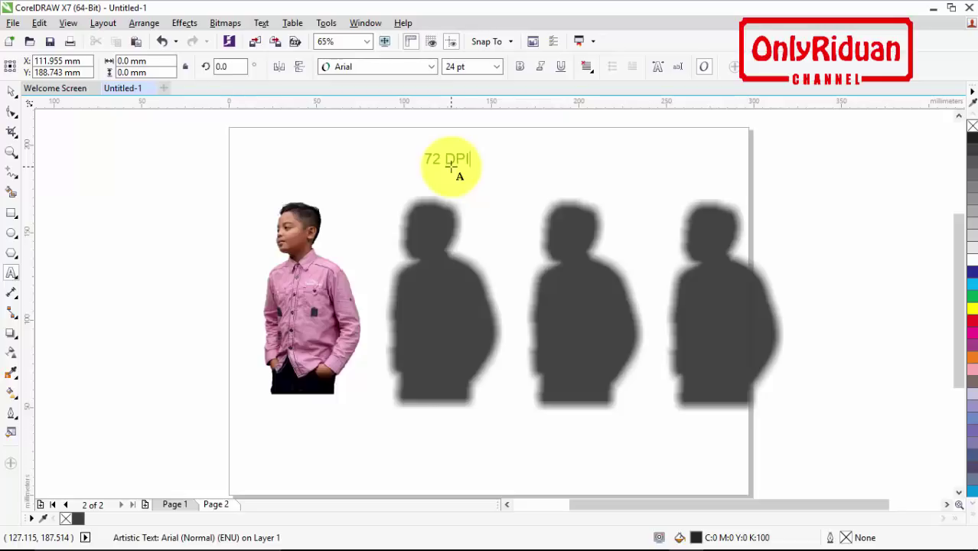
pyautogui.click(11, 91)
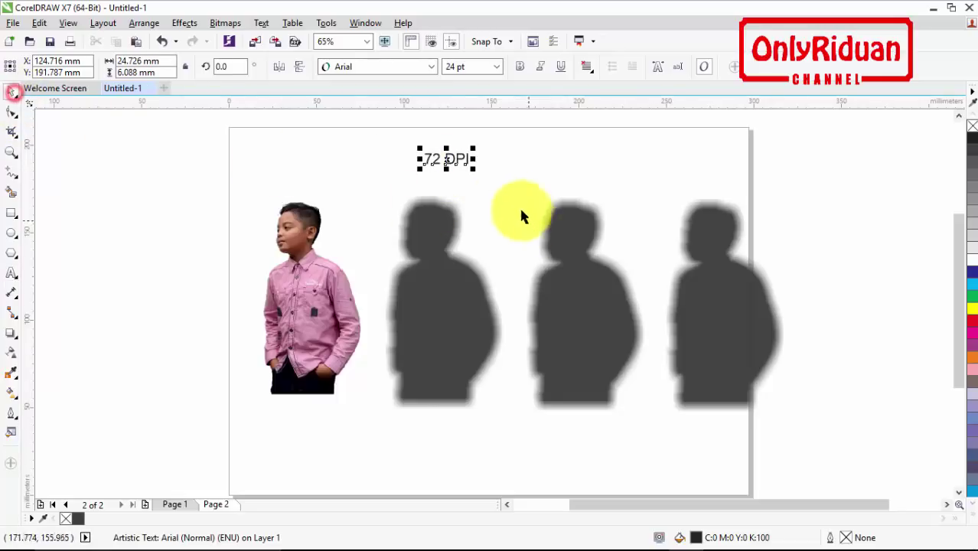
# Copy the "72 DPI" label above the second silhouette and change the copy's text to "150 DPI"
pyautogui.moveTo(449, 162)
pyautogui.mouseDown()
pyautogui.moveTo(428, 179)
pyautogui.moveTo(532, 192)
pyautogui.moveTo(569, 180)
pyautogui.mouseUp()
pyautogui.rightClick(569, 180)
pyautogui.click(11, 273)
pyautogui.click(561, 180)
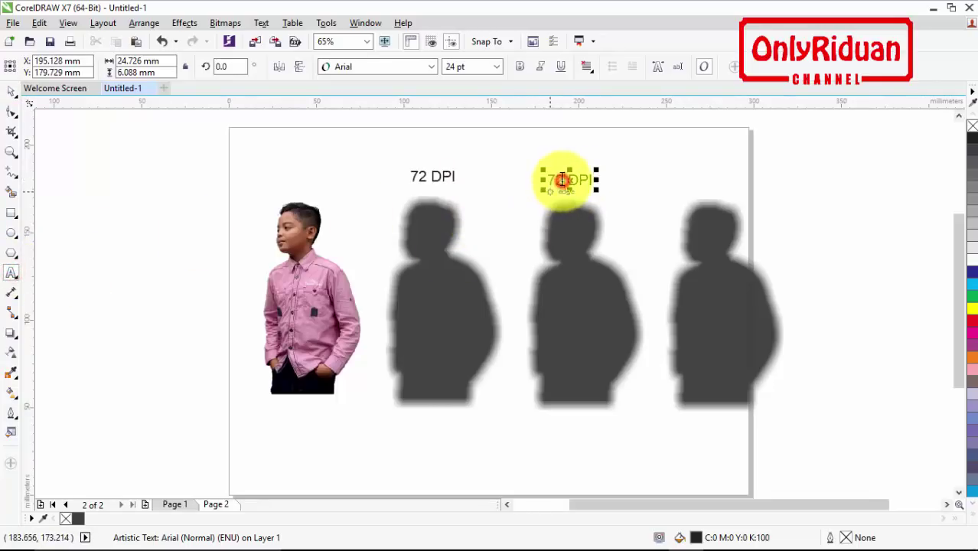
pyautogui.write('1')
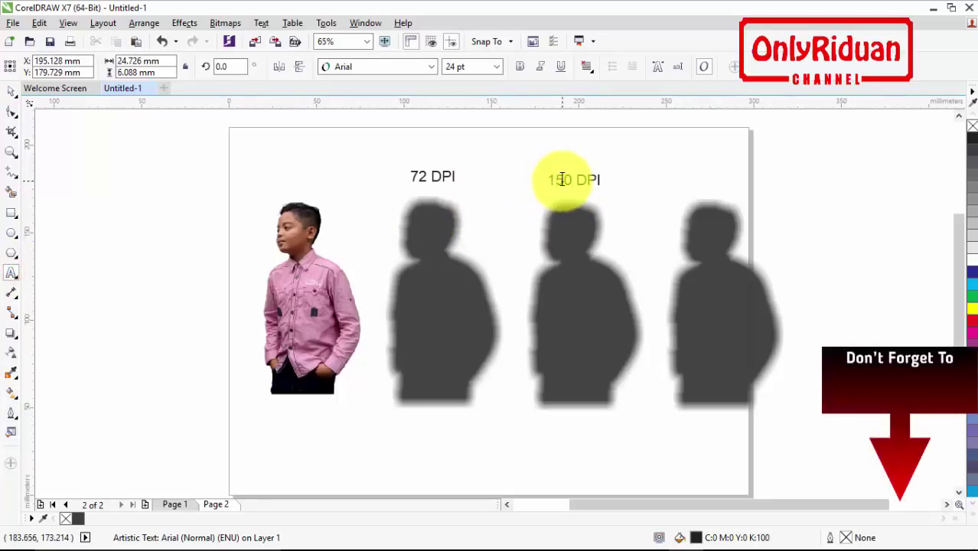
pyautogui.write('50')
pyautogui.click(12, 91)
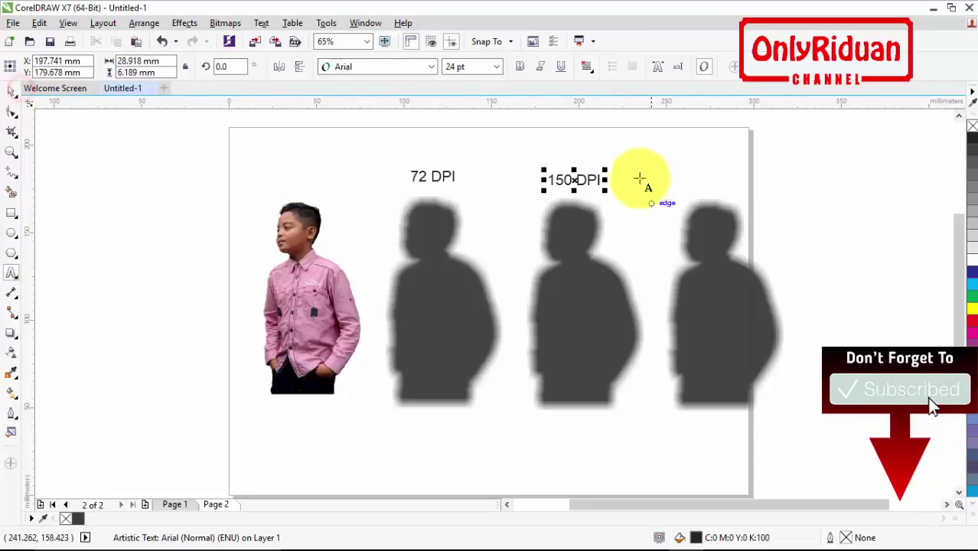
pyautogui.click(11, 90)
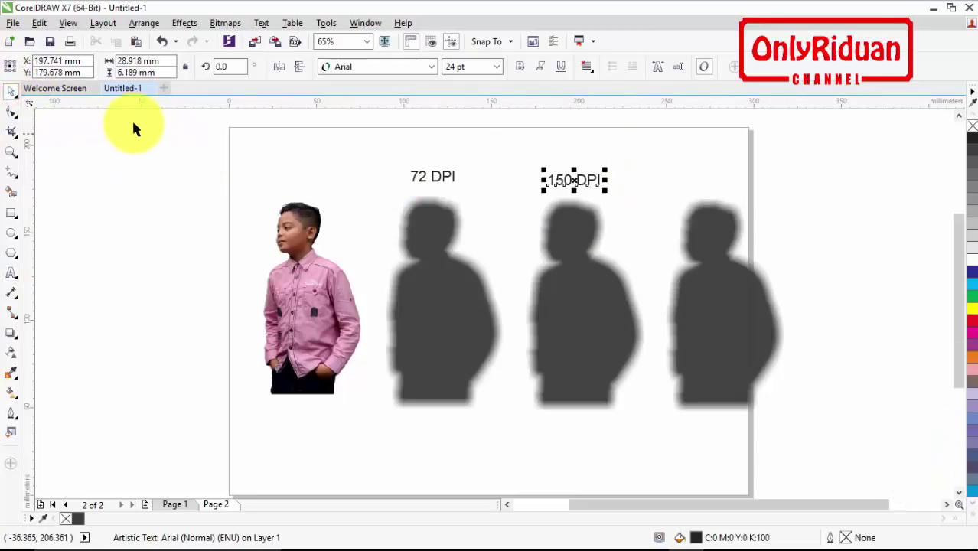
# Copy the "150 DPI" label above the third silhouette and change the copy's text to "300 DPI"
pyautogui.click(109, 113)
pyautogui.moveTo(560, 188); pyautogui.dragTo(710, 177)
pyautogui.rightClick(709, 177)
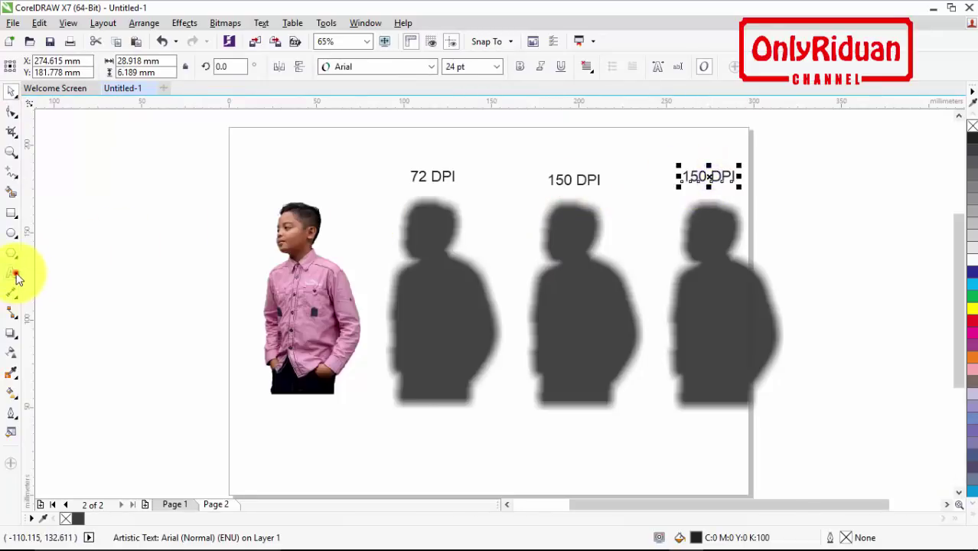
pyautogui.click(13, 274)
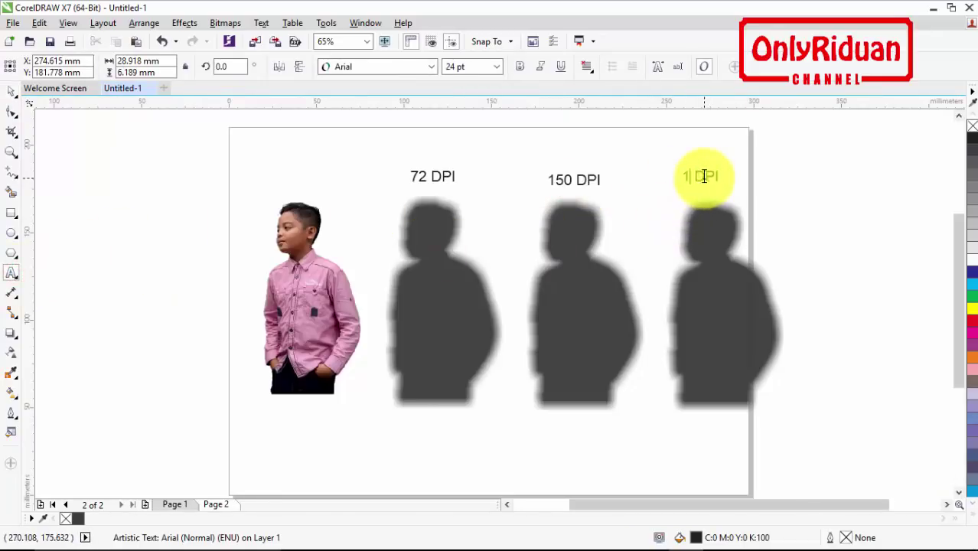
pyautogui.click(4, 89)
# Scale the three silhouettes and their labels together to about 176 × 103 mm and move the photo up beside them
pyautogui.moveTo(568, 310); pyautogui.dragTo(372, 136)
pyautogui.moveTo(791, 417); pyautogui.dragTo(688, 384)
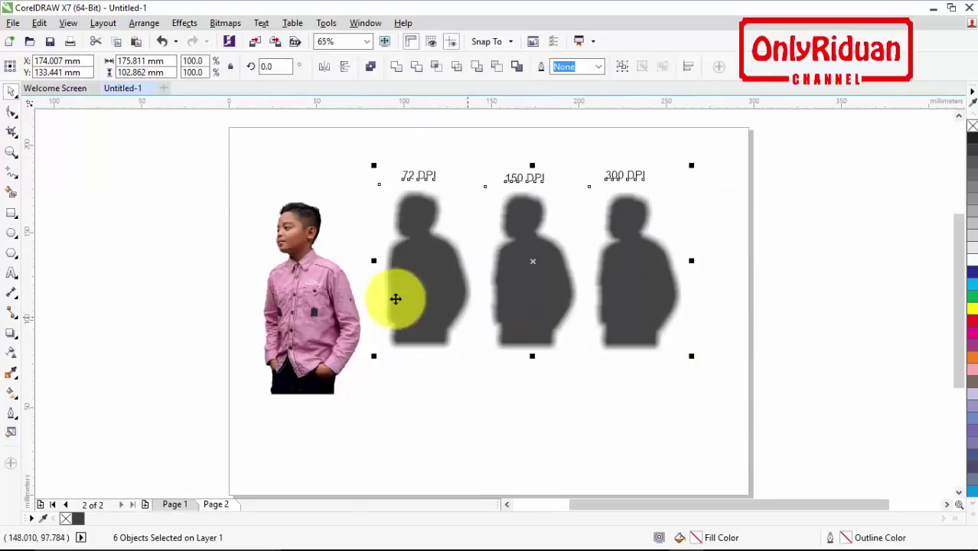
pyautogui.moveTo(310, 287); pyautogui.dragTo(294, 249)
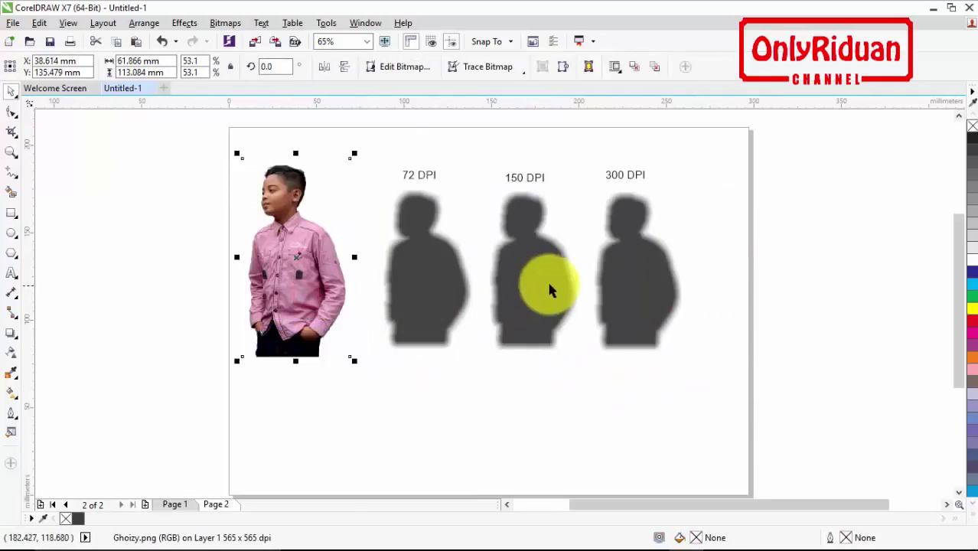
# Align the three DPI labels in one horizontal row and level the three shadow silhouettes below them
pyautogui.click(768, 298)
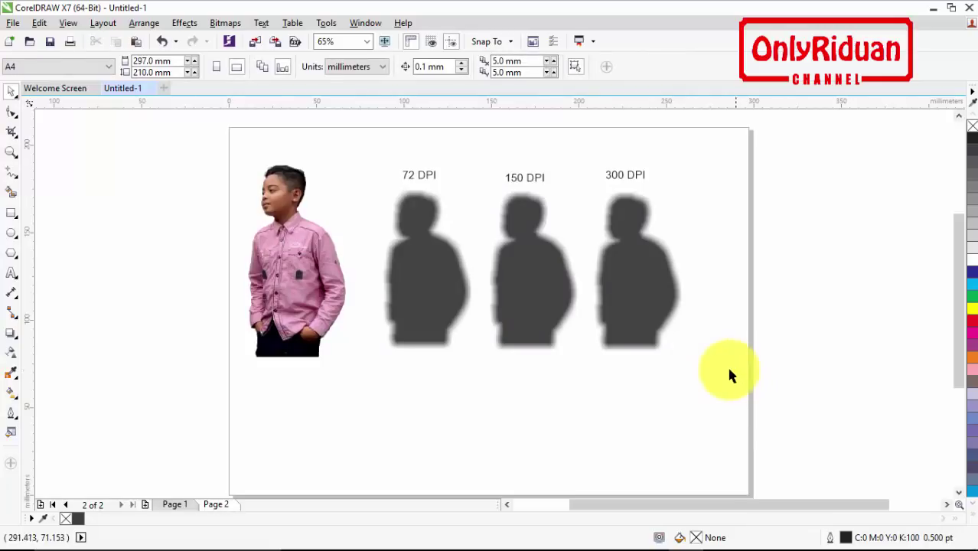
pyautogui.moveTo(778, 218); pyautogui.dragTo(321, 146)
pyautogui.moveTo(839, 414); pyautogui.dragTo(377, 186)
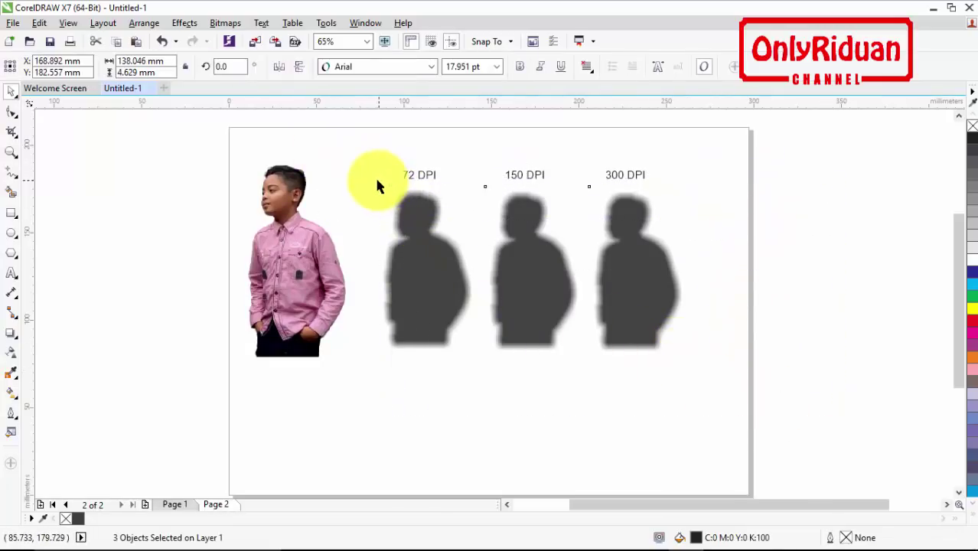
pyautogui.click(762, 265)
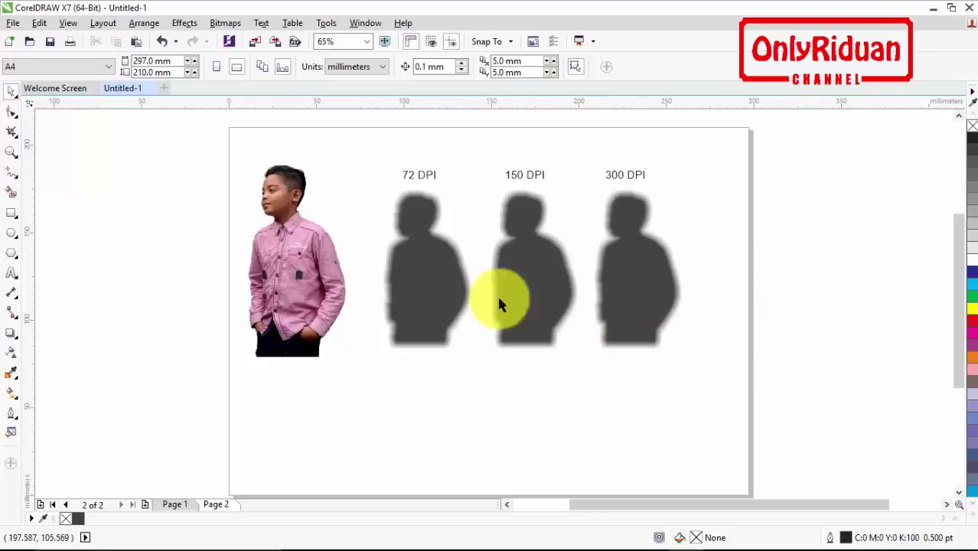
# Start converting the silhouette under the "72 DPI" label to a bitmap, with the resolution set to 72 dpi
pyautogui.click(441, 263)
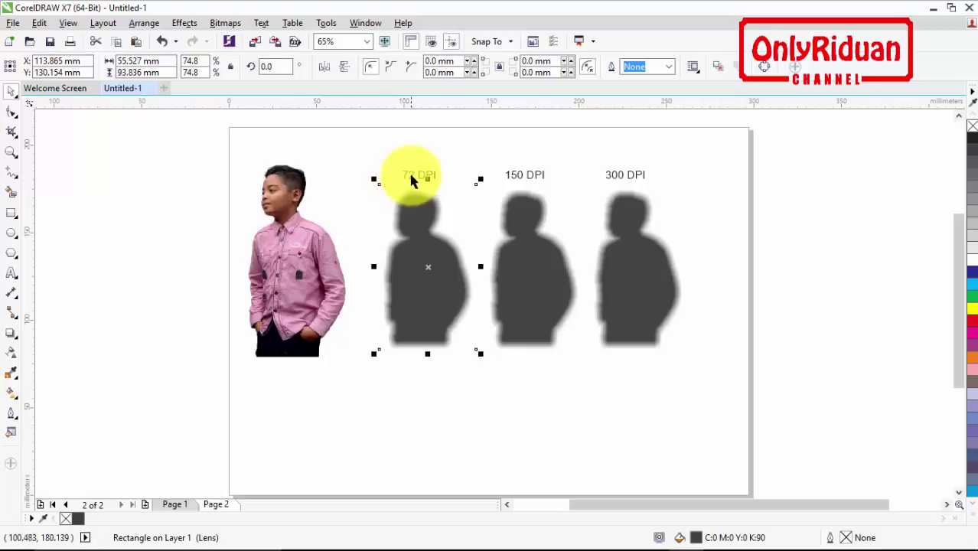
pyautogui.click(460, 377)
pyautogui.click(438, 295)
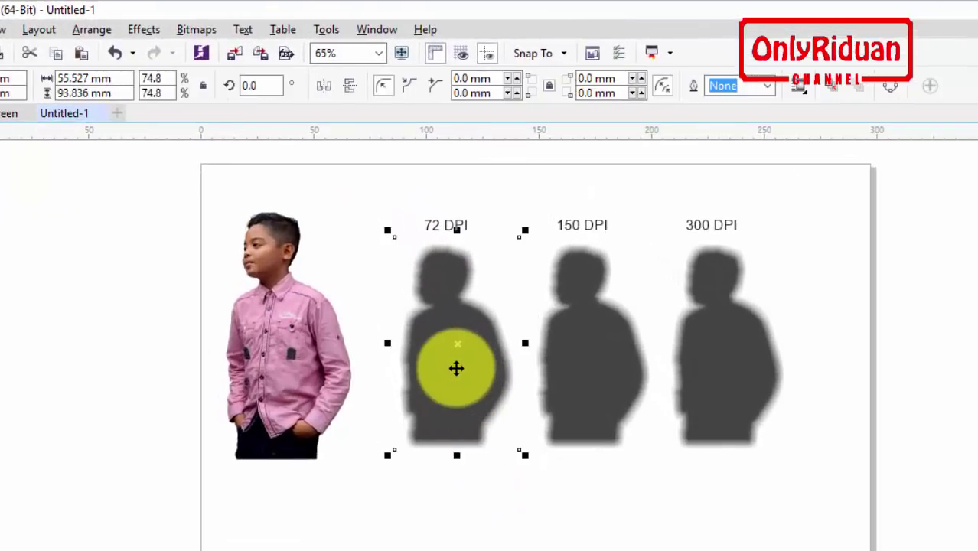
pyautogui.click(202, 35)
pyautogui.click(201, 48)
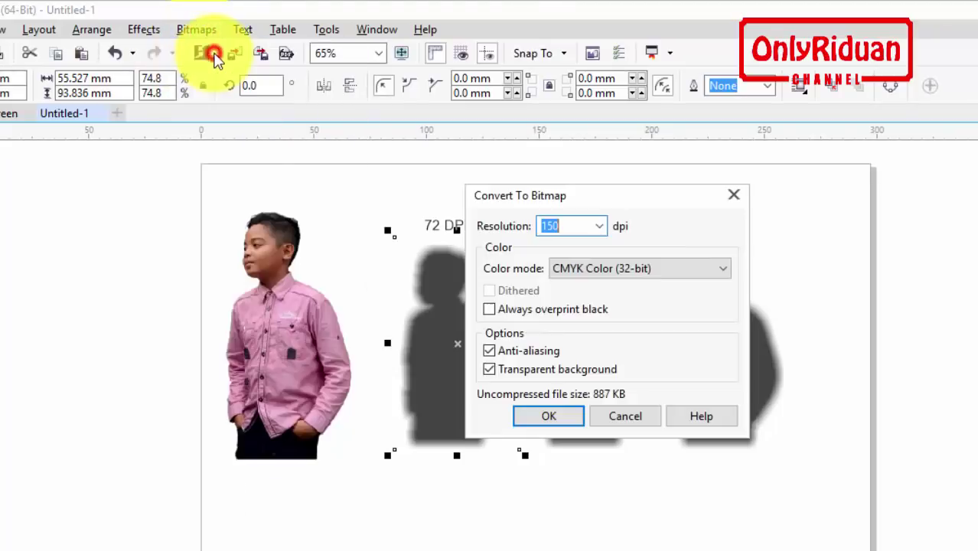
pyautogui.moveTo(622, 203); pyautogui.dragTo(715, 212)
pyautogui.click(670, 234)
pyautogui.write('7')
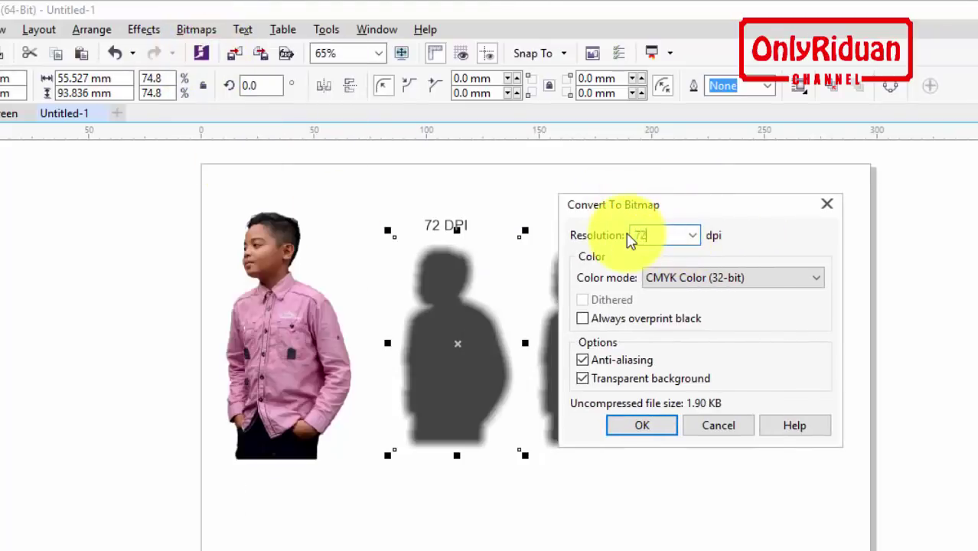
pyautogui.write('2')
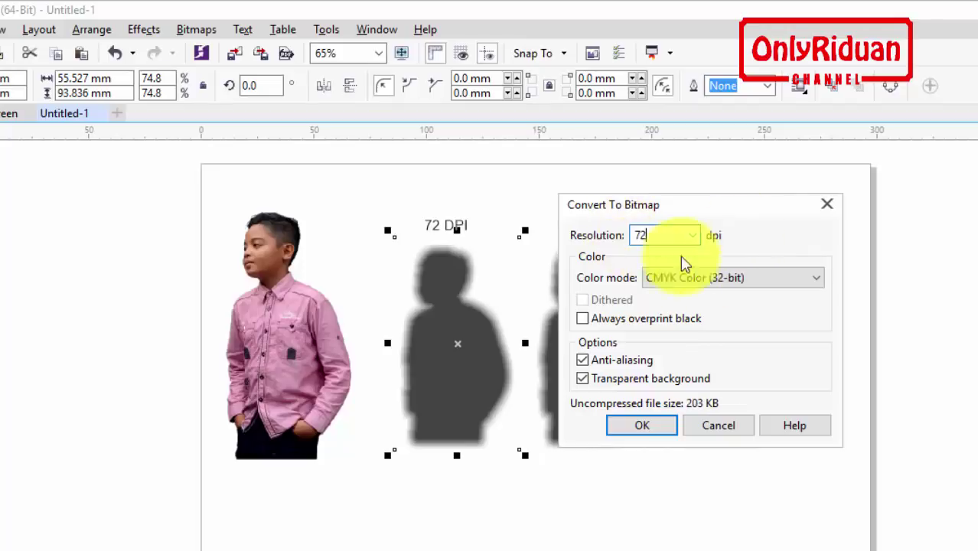
# Set the colour mode to Grayscale (8-bit) with anti-aliasing and transparent background on, and complete the bitmap conversion
pyautogui.click(696, 280)
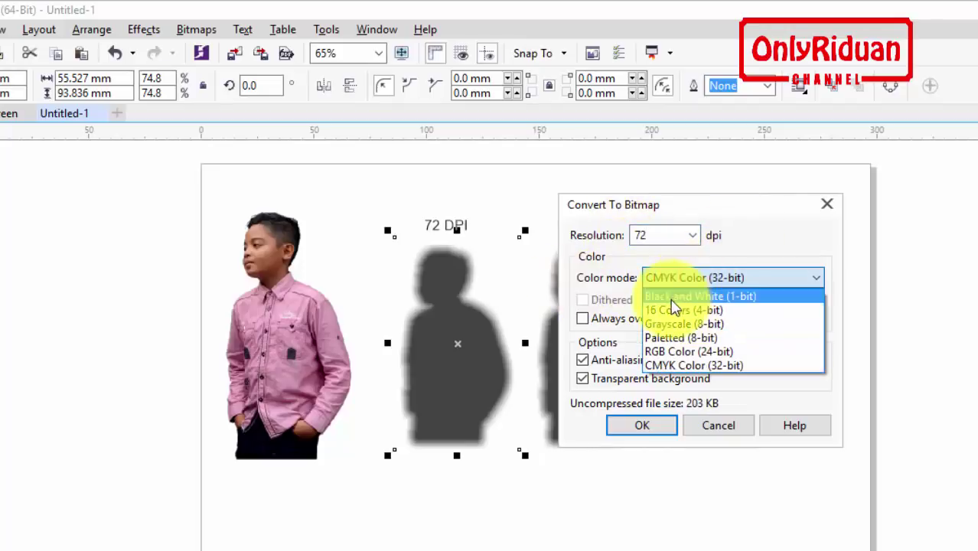
pyautogui.click(680, 324)
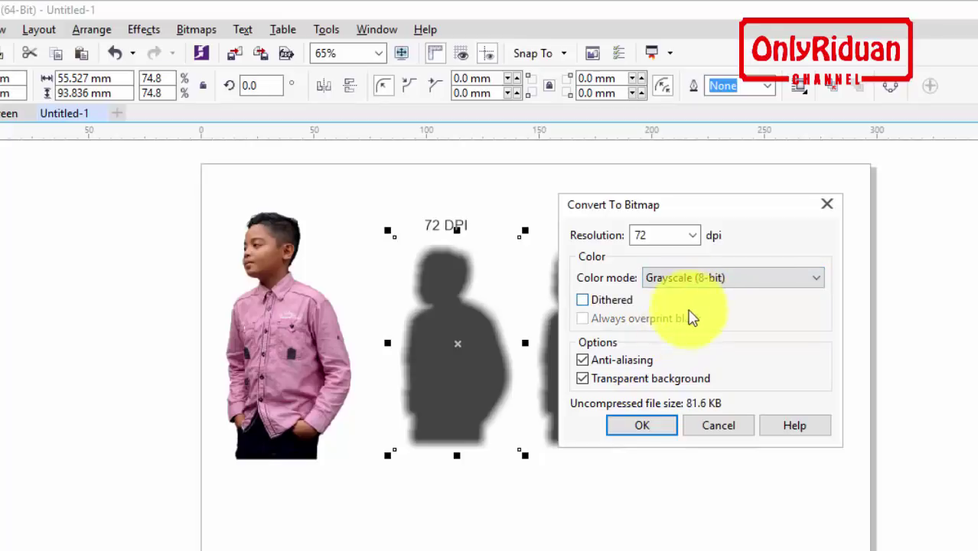
pyautogui.click(582, 360)
pyautogui.click(643, 427)
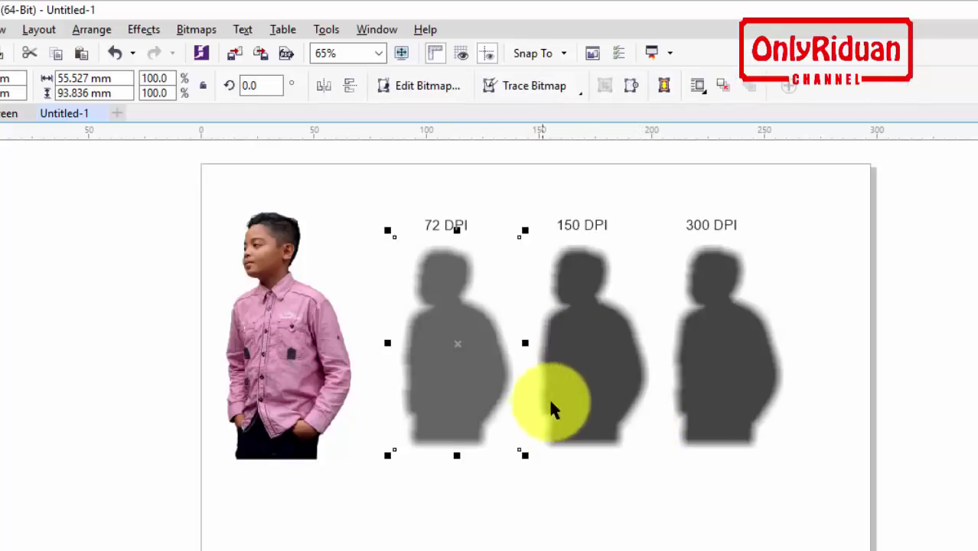
# Convert the silhouette under the "150 DPI" label to a Grayscale (8-bit) bitmap at 150 dpi
pyautogui.click(589, 342)
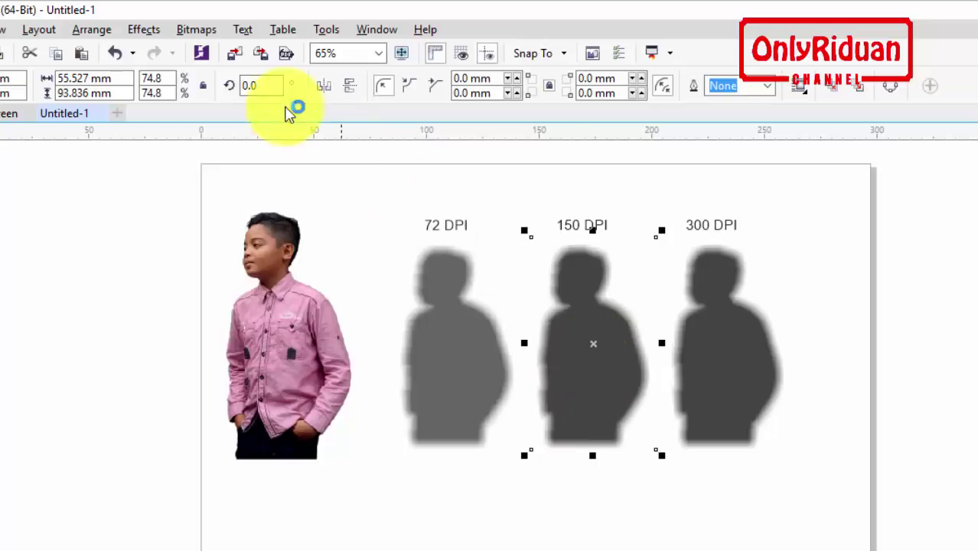
pyautogui.click(197, 30)
pyautogui.click(191, 49)
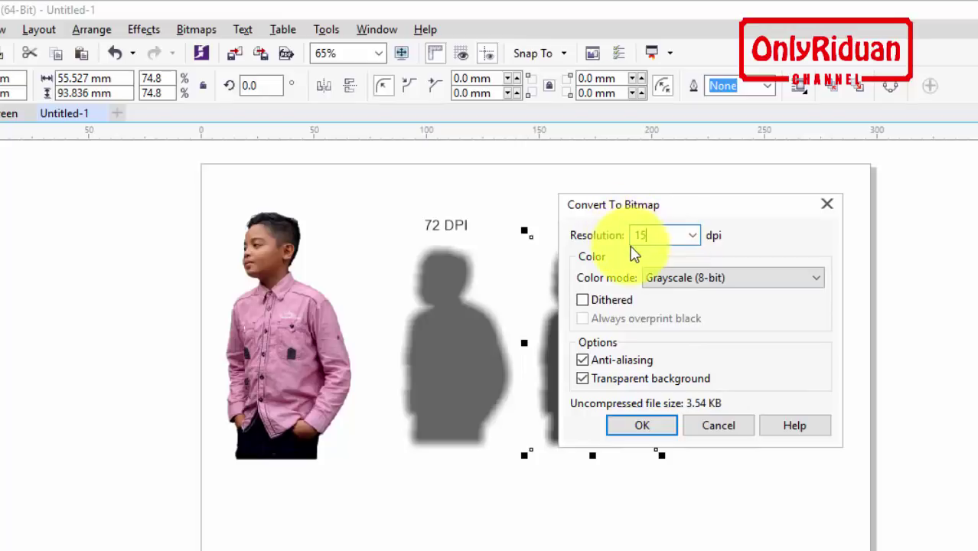
pyautogui.write('0')
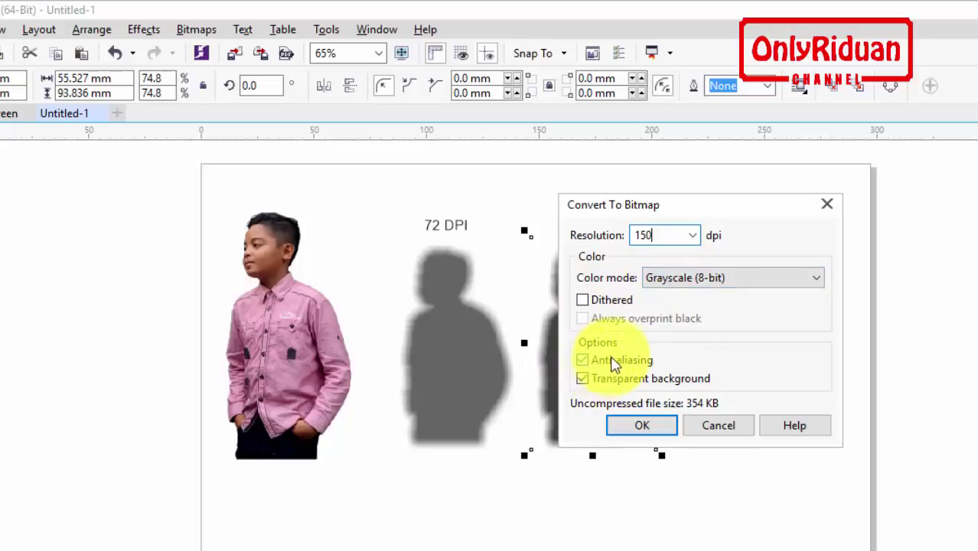
pyautogui.click(637, 423)
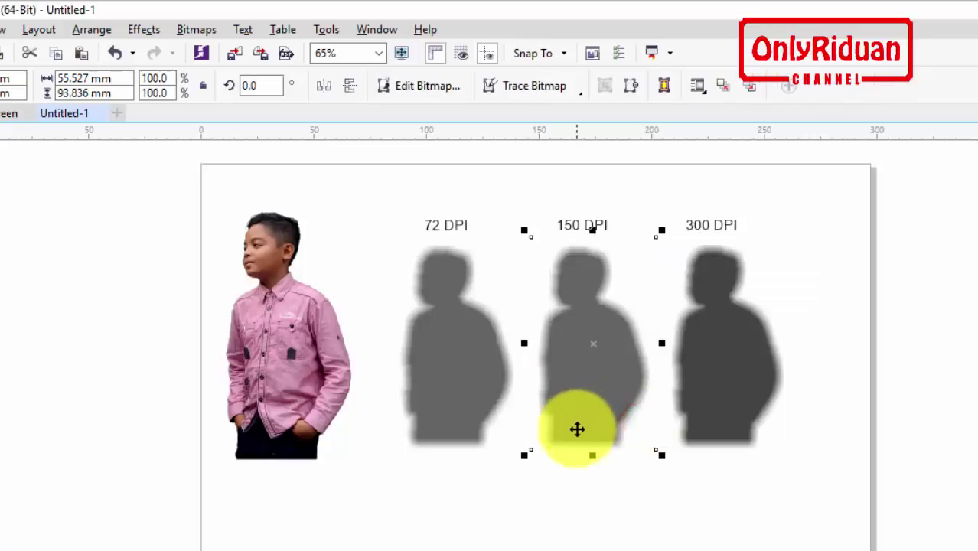
# Convert the silhouette under the "300 DPI" label to a Grayscale (8-bit) bitmap at 300 dpi
pyautogui.click(735, 351)
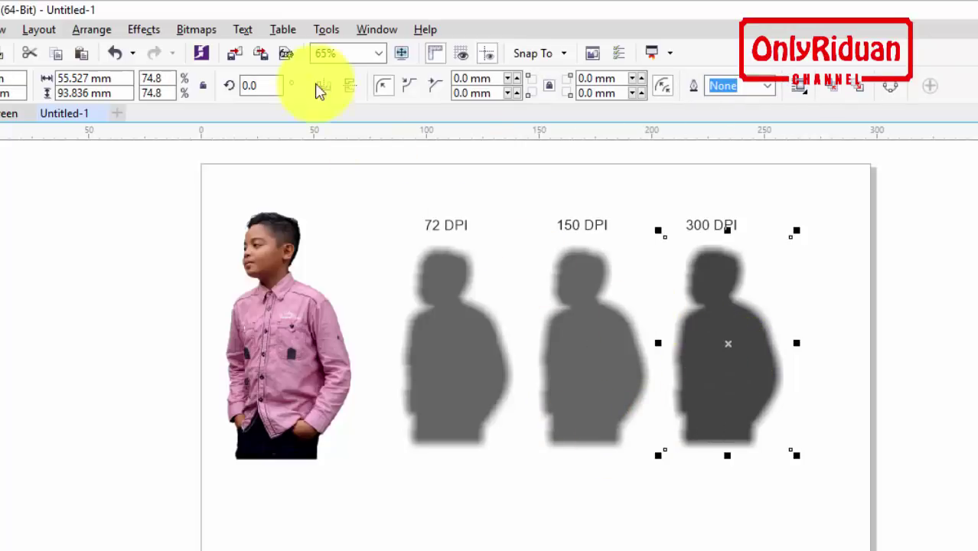
pyautogui.click(200, 29)
pyautogui.click(219, 48)
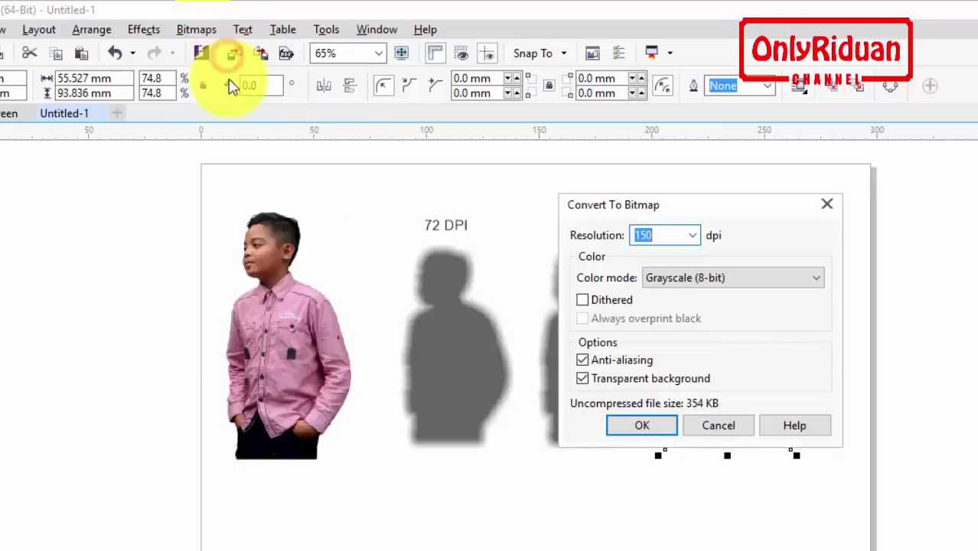
pyautogui.moveTo(689, 206); pyautogui.dragTo(741, 214)
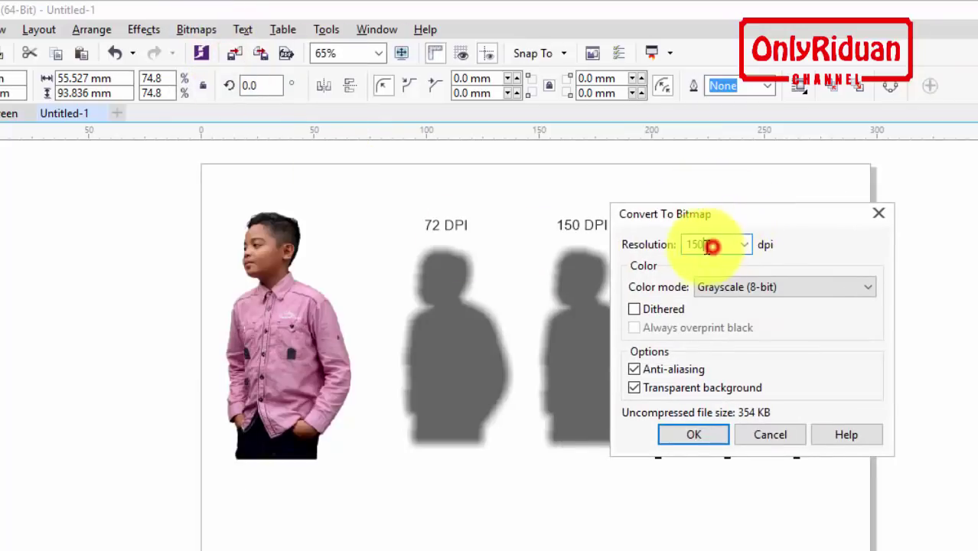
pyautogui.moveTo(712, 246); pyautogui.dragTo(676, 252)
pyautogui.write('300')
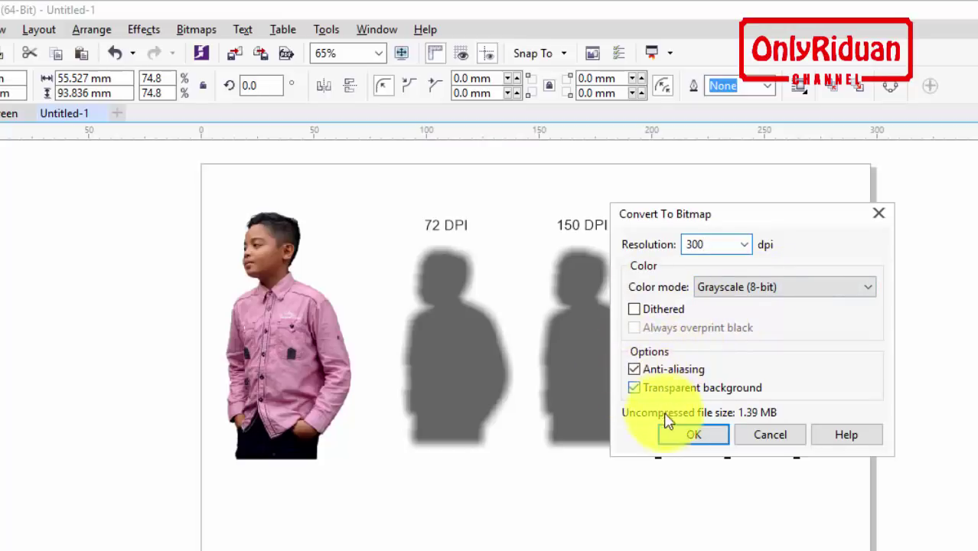
pyautogui.click(689, 433)
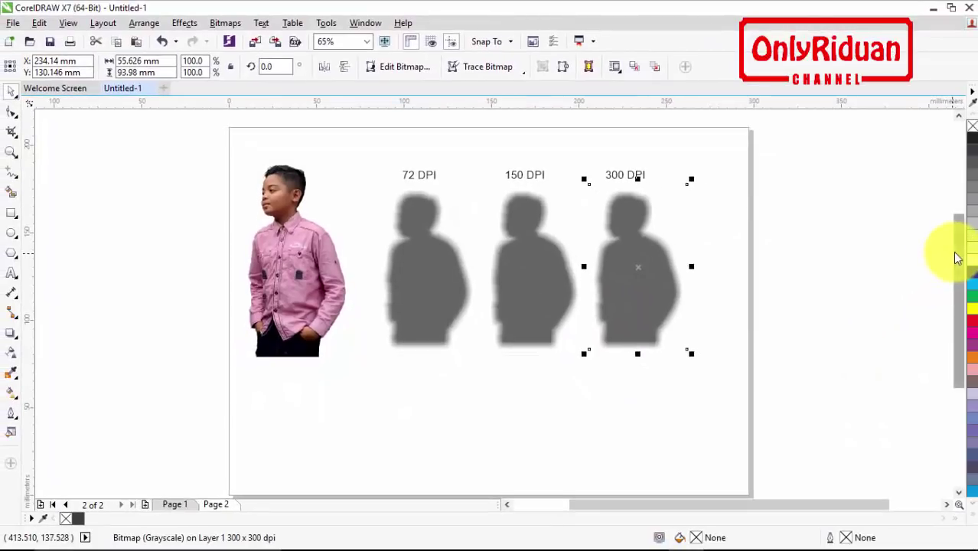
# Place a copy of all three silhouette bitmaps in a second row directly below the originals
pyautogui.scroll(-2, 954, 258)
pyautogui.click(862, 264)
pyautogui.moveTo(790, 332); pyautogui.dragTo(349, 136)
pyautogui.moveTo(434, 203); pyautogui.dragTo(423, 367)
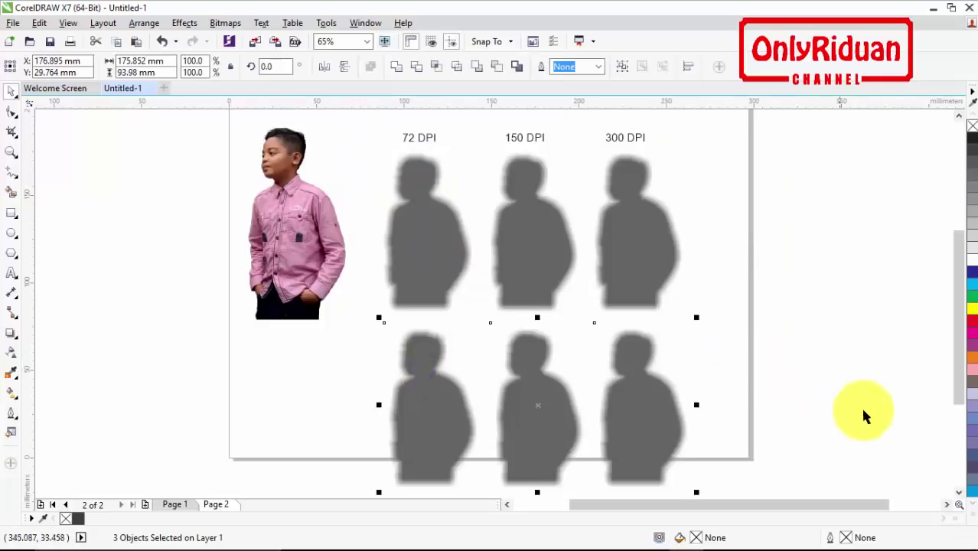
# Apply the Halftone colour transform to the lower 72 dpi silhouette with Black at 359° and a max dot radius of 5
pyautogui.click(959, 493)
pyautogui.click(960, 494)
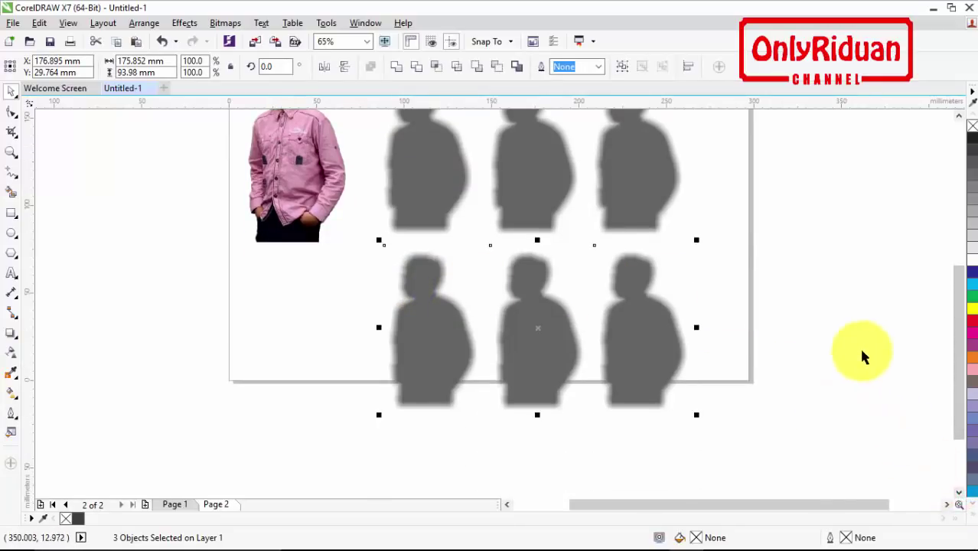
pyautogui.moveTo(957, 358); pyautogui.dragTo(956, 350)
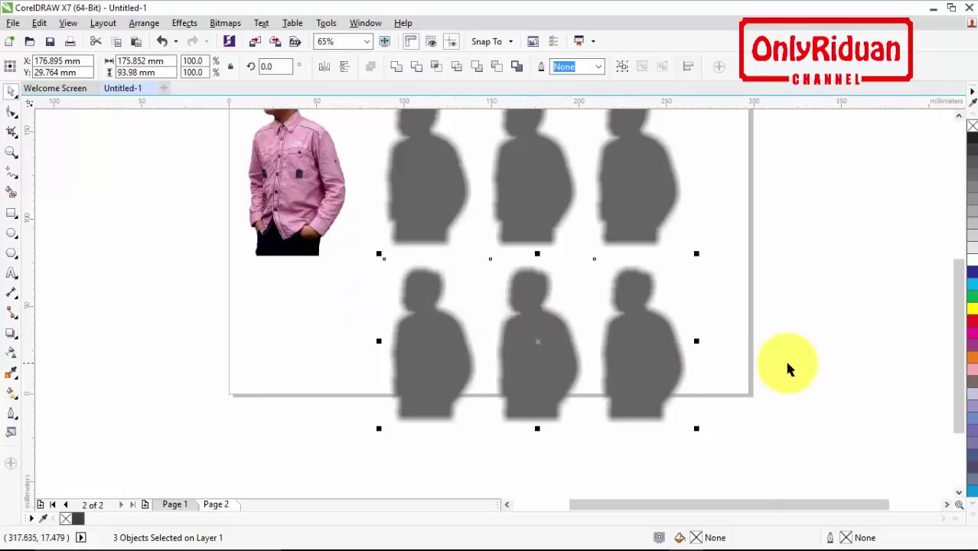
pyautogui.click(836, 357)
pyautogui.click(416, 340)
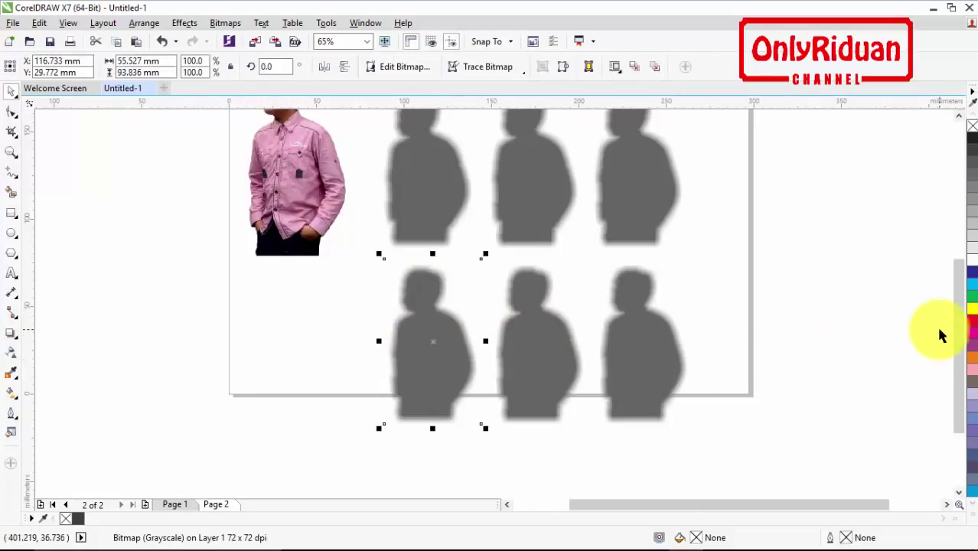
pyautogui.moveTo(962, 331); pyautogui.dragTo(967, 306)
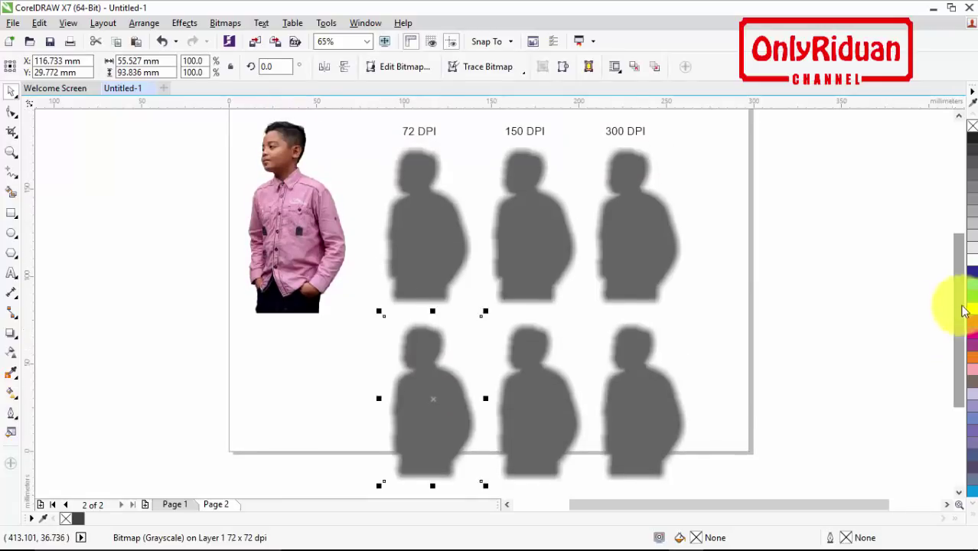
pyautogui.click(225, 22)
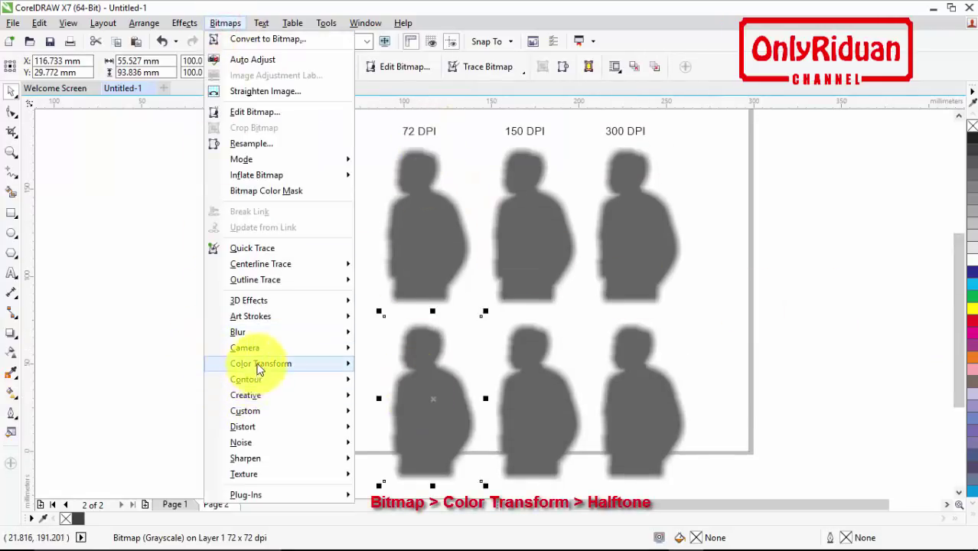
pyautogui.moveTo(260, 368)
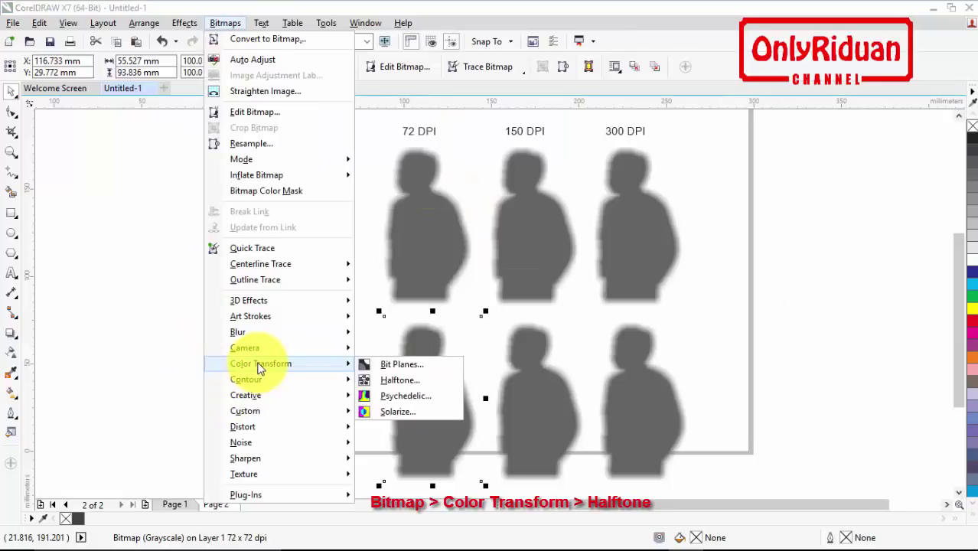
pyautogui.click(410, 387)
pyautogui.moveTo(425, 190); pyautogui.dragTo(610, 120)
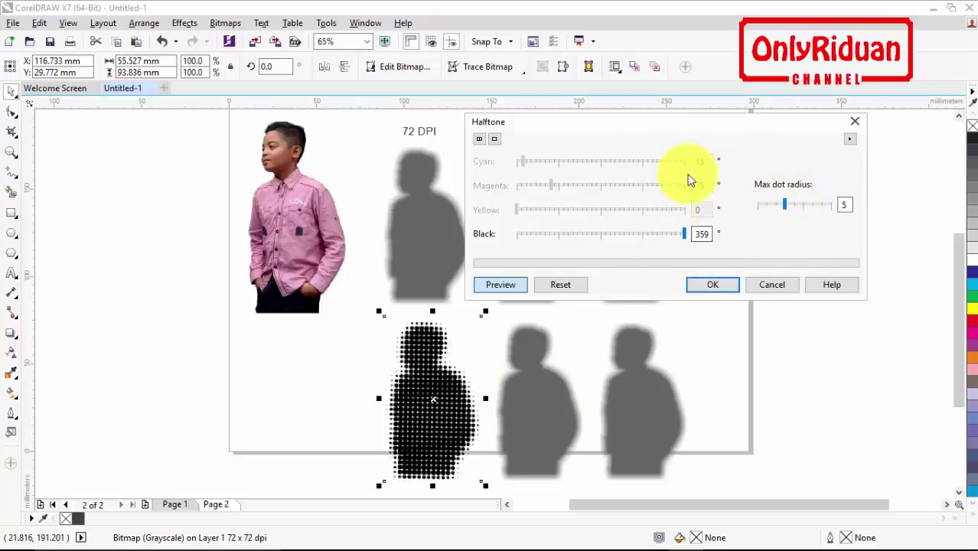
pyautogui.click(714, 283)
# Apply the Halftone colour transform to the lower 150 dpi silhouette with Black at 359° and a max dot radius of 5
pyautogui.click(689, 347)
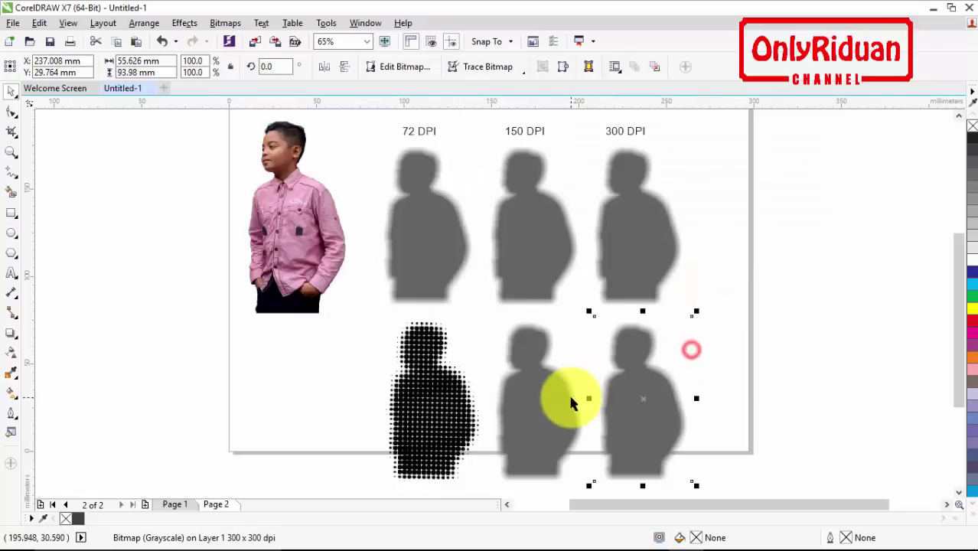
pyautogui.click(533, 400)
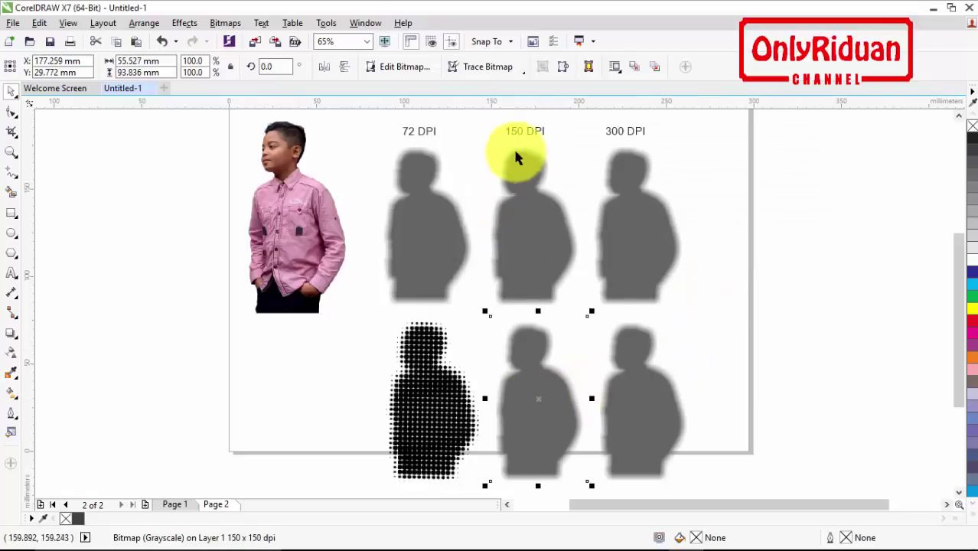
pyautogui.click(225, 23)
pyautogui.moveTo(258, 367)
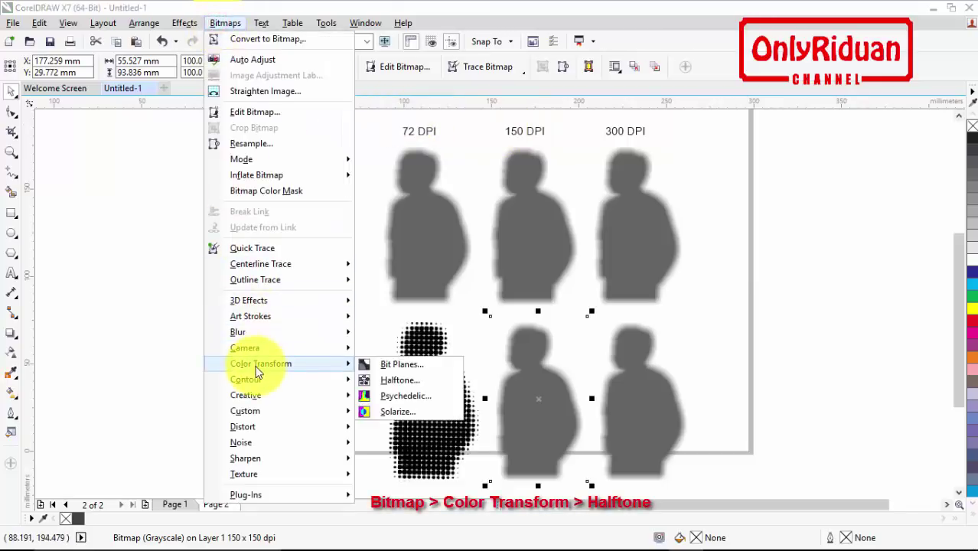
pyautogui.click(411, 385)
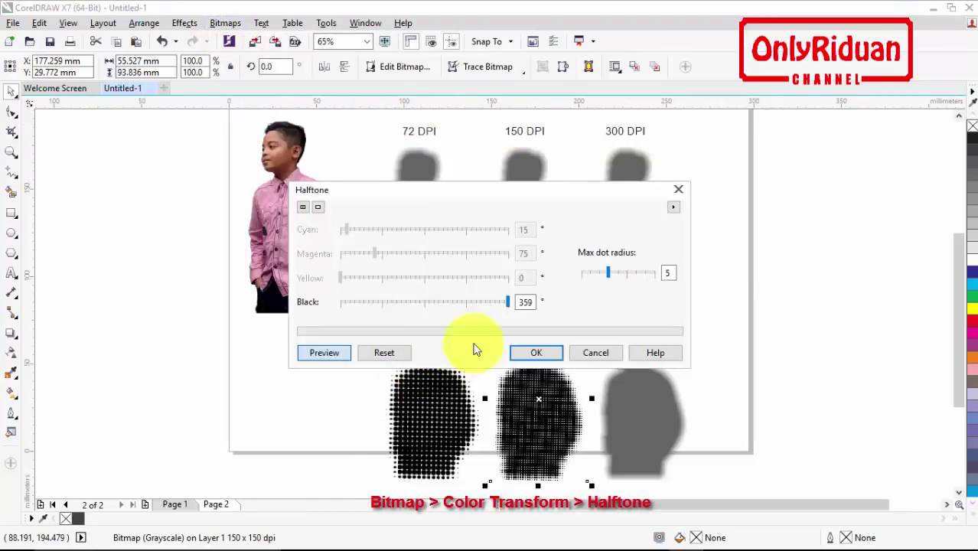
pyautogui.moveTo(511, 188); pyautogui.dragTo(470, 159)
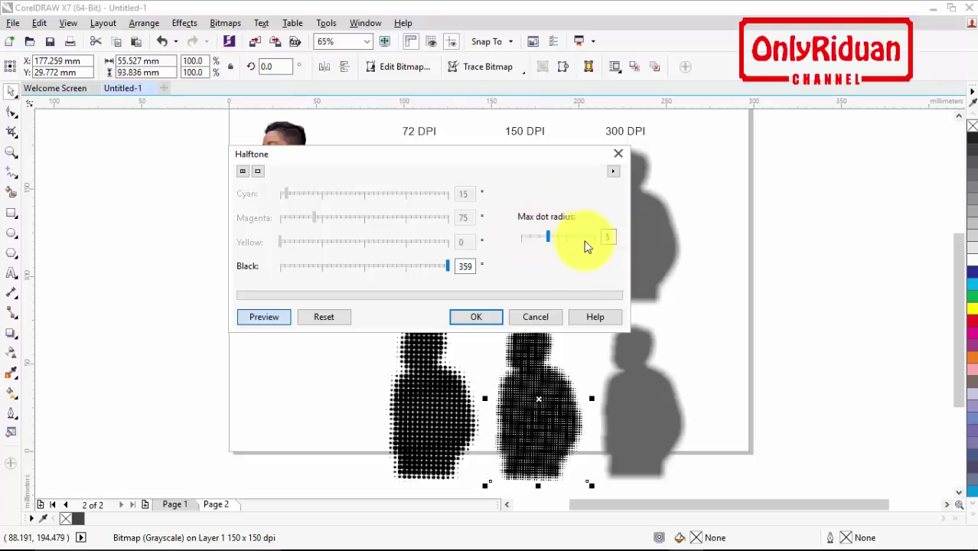
pyautogui.click(475, 317)
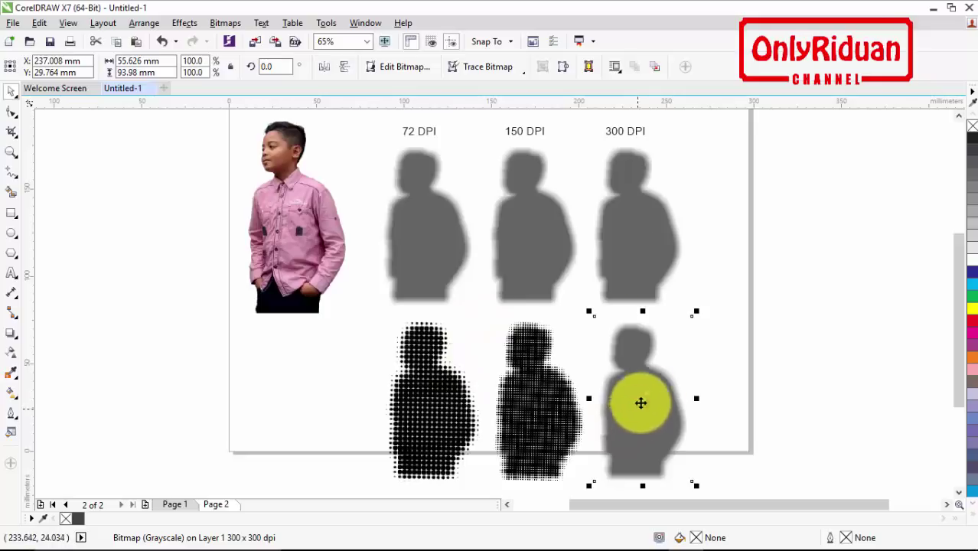
# Apply the Halftone colour transform to the lower 300 dpi silhouette with Black at 359° and a max dot radius of 5
pyautogui.click(228, 24)
pyautogui.moveTo(255, 371)
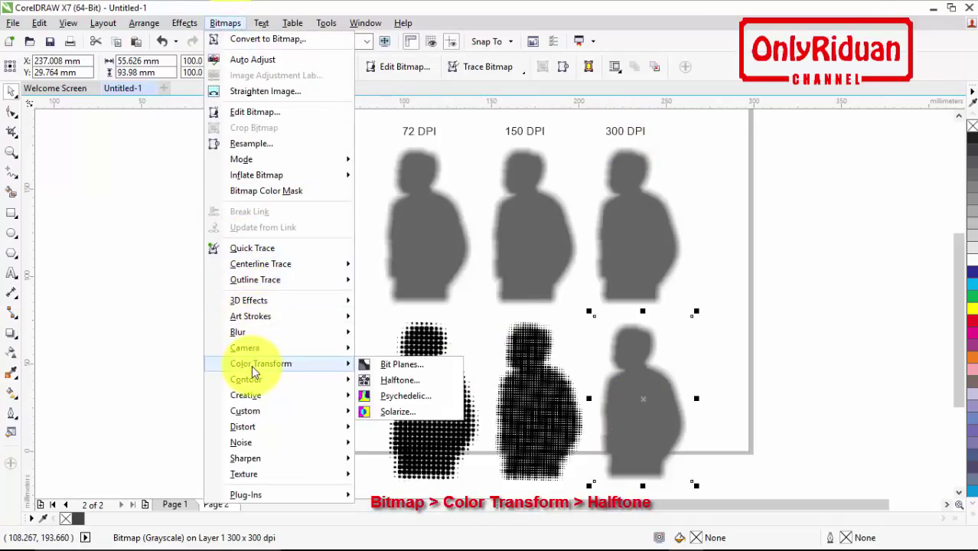
pyautogui.click(402, 381)
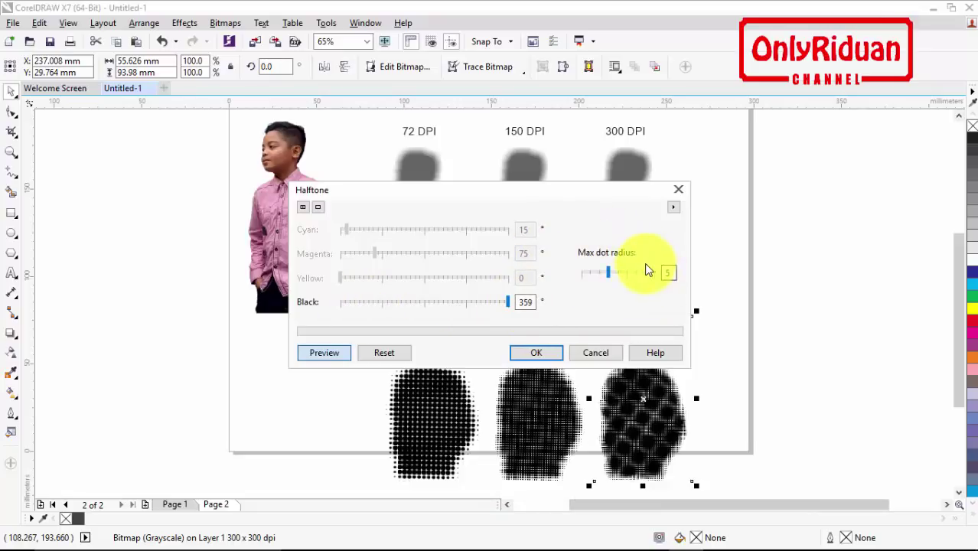
pyautogui.click(536, 352)
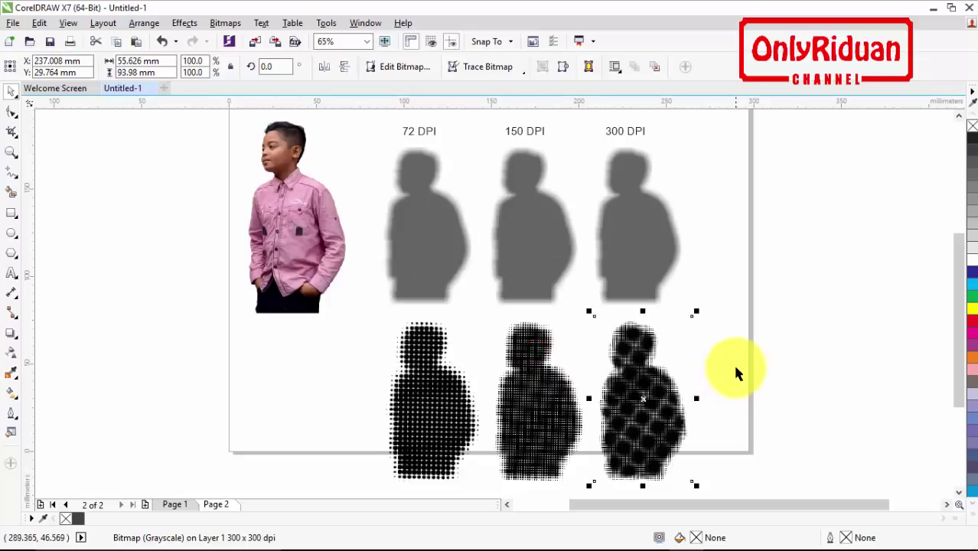
# Compare the halftone dots of the lower 72, 150 and 300 dpi silhouettes up close
pyautogui.click(11, 152)
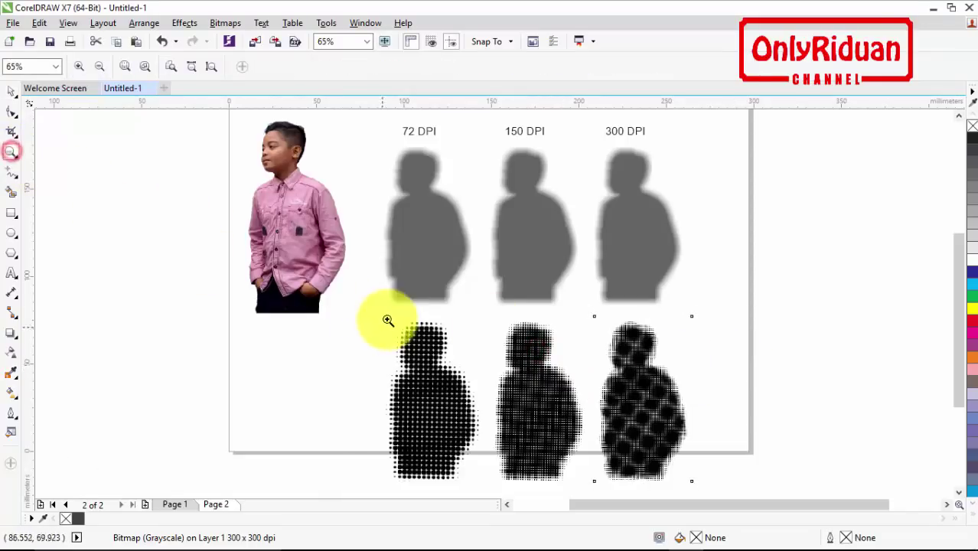
pyautogui.moveTo(476, 334); pyautogui.dragTo(676, 408)
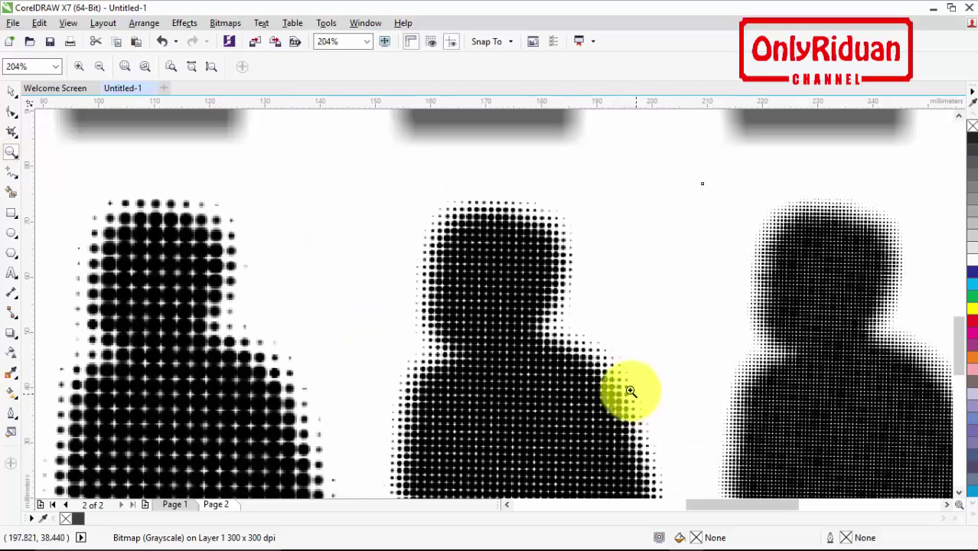
pyautogui.click(12, 92)
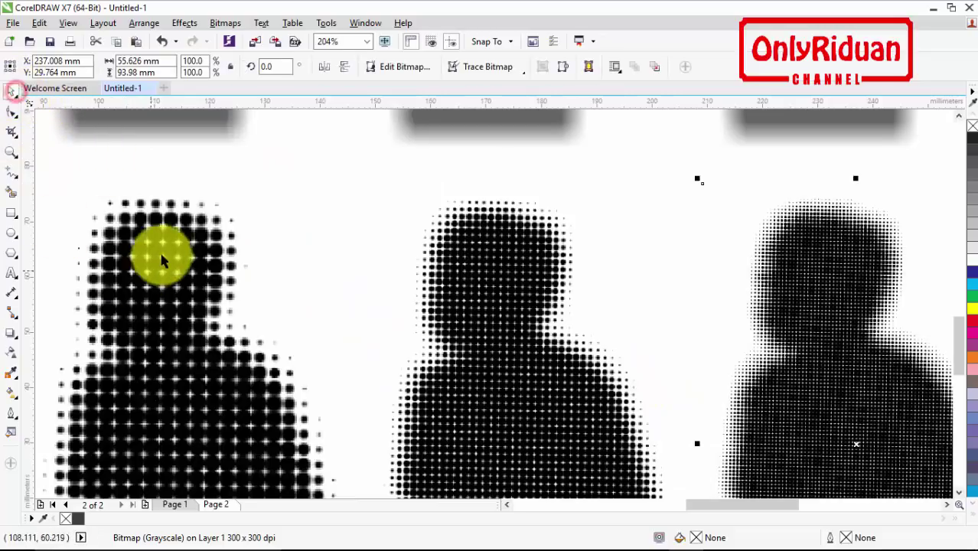
pyautogui.click(131, 260)
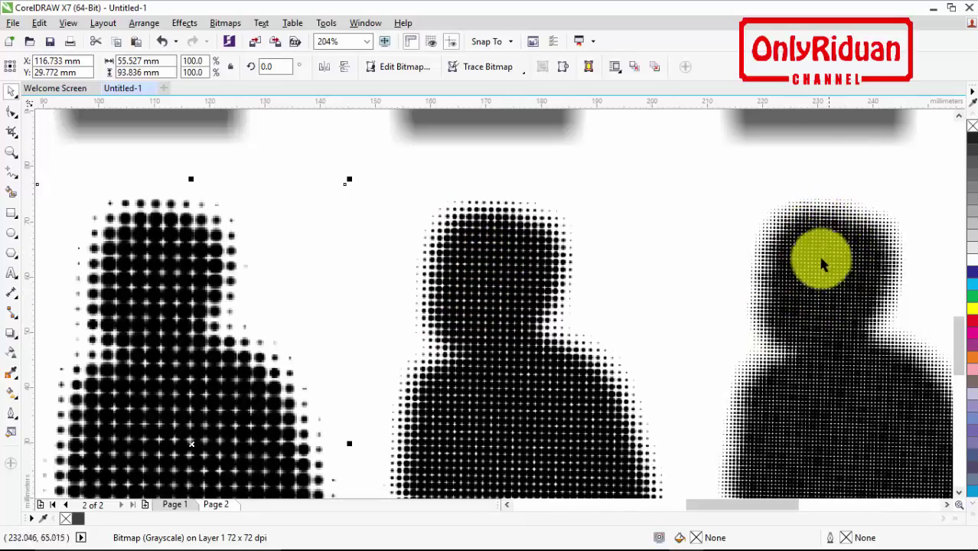
pyautogui.scroll(2, 830, 257)
pyautogui.scroll(-1, 830, 264)
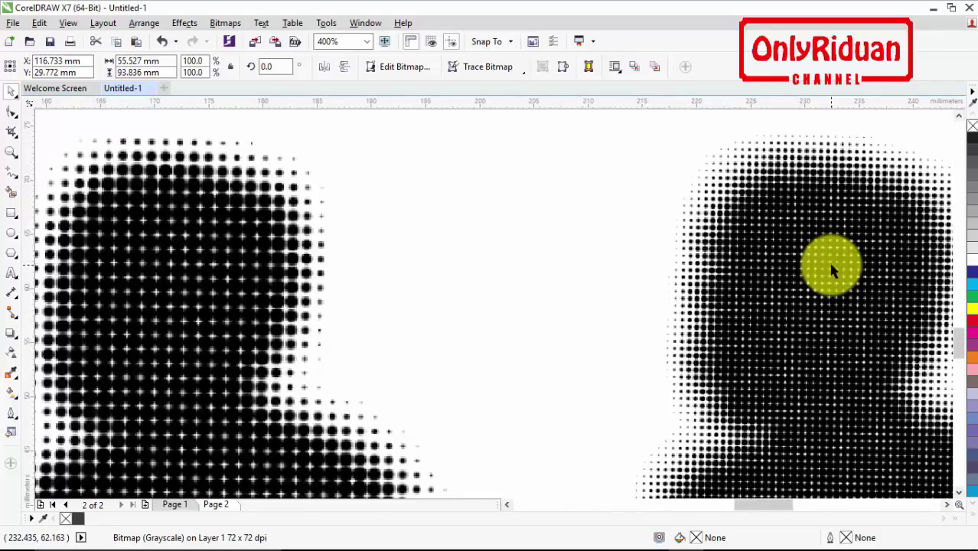
pyautogui.scroll(-3, 828, 259)
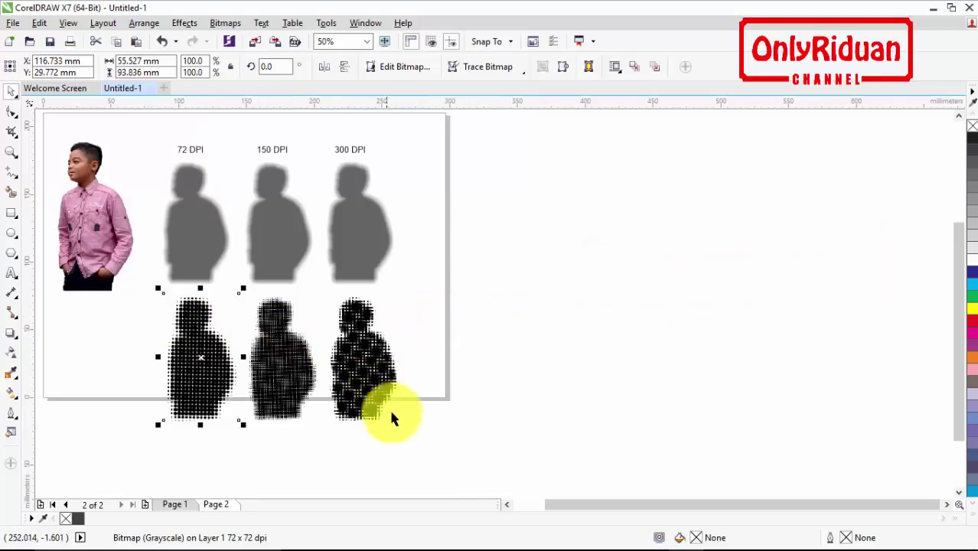
pyautogui.click(511, 506)
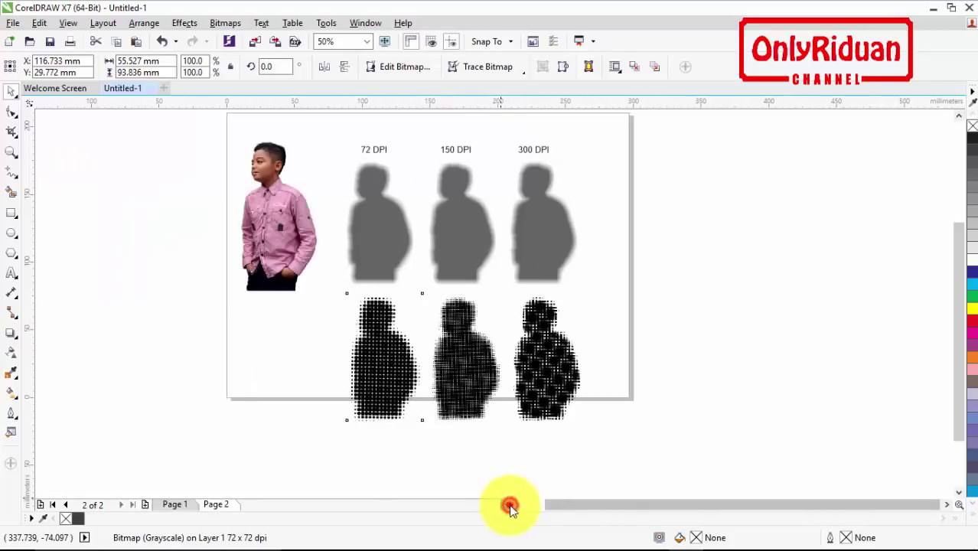
# Try to recolour the lower 72 dpi halftone bitmap directly with yellow and red fills
pyautogui.click(633, 382)
pyautogui.click(385, 373)
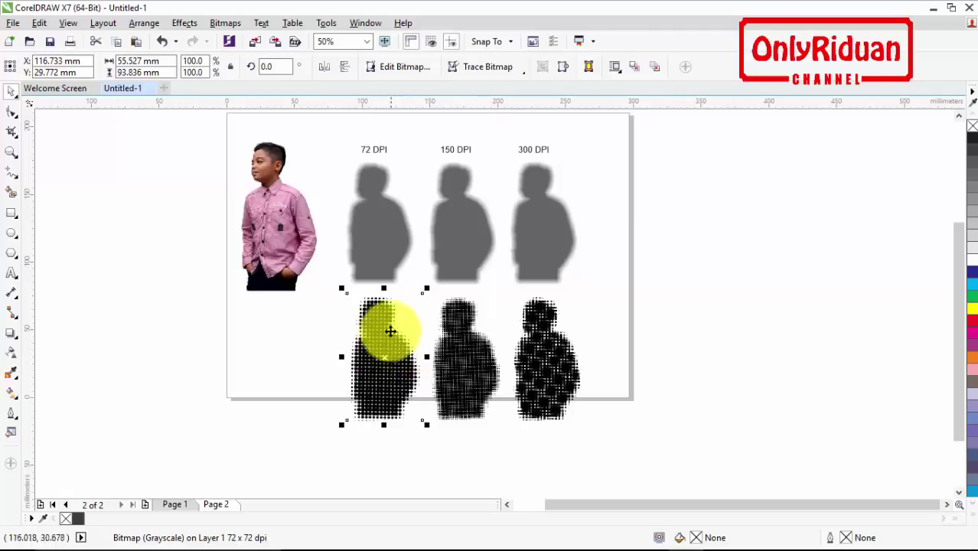
pyautogui.click(317, 343)
pyautogui.click(383, 351)
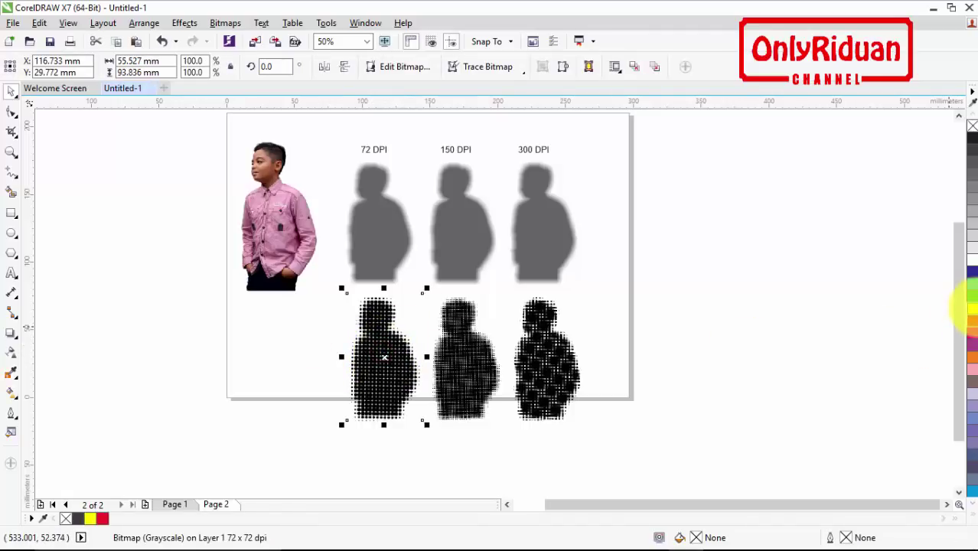
pyautogui.click(650, 325)
pyautogui.click(386, 371)
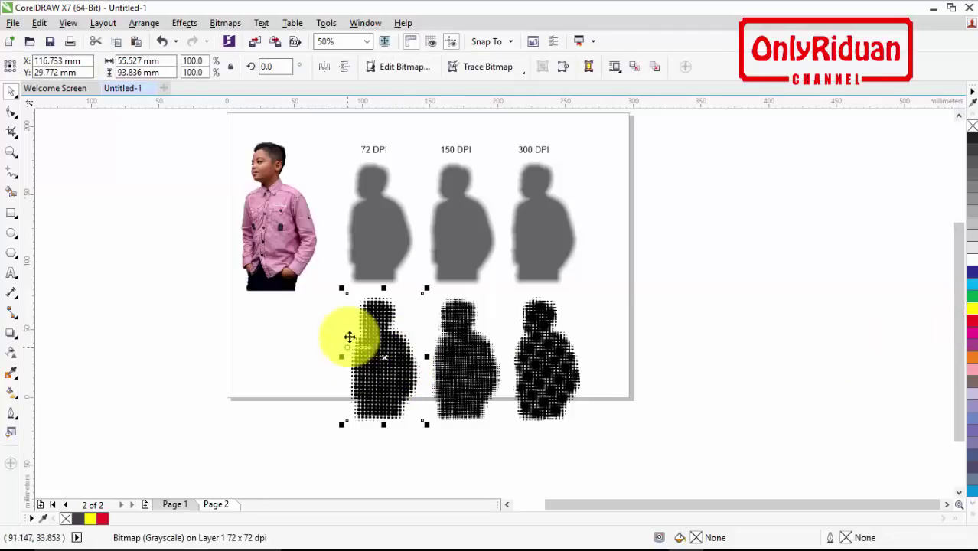
# Outline-trace the lower 72 dpi halftone bitmap as a high quality image with maximum detail and smoothing 0
pyautogui.click(391, 346)
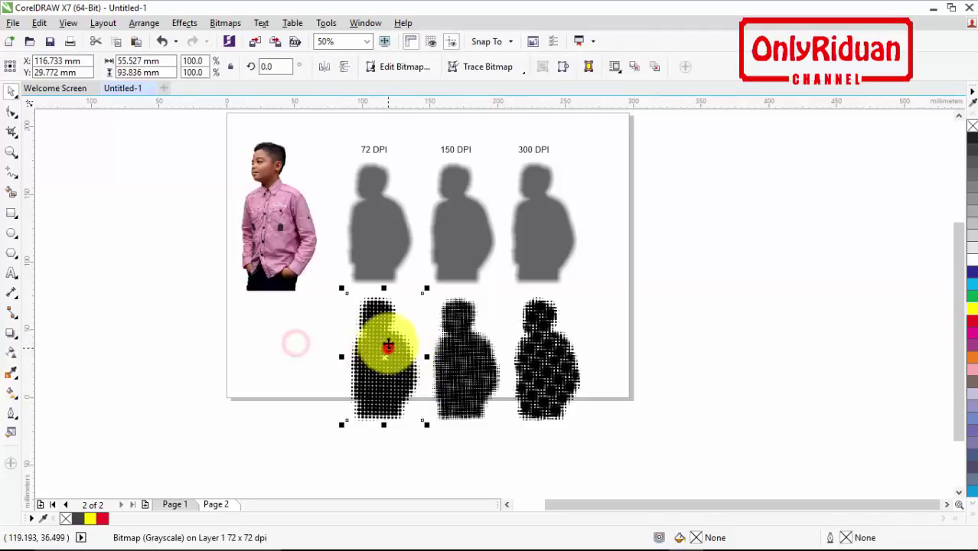
pyautogui.click(508, 72)
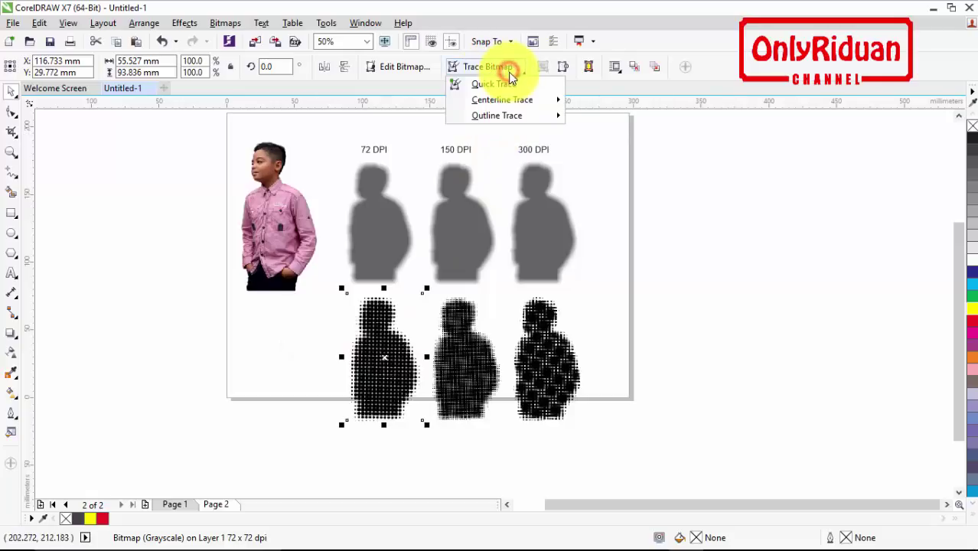
pyautogui.moveTo(485, 119)
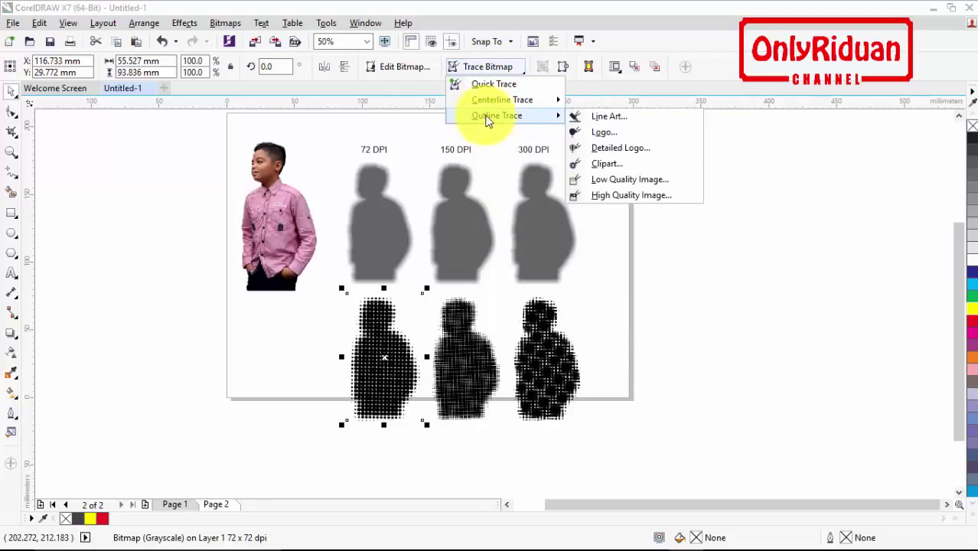
pyautogui.click(631, 196)
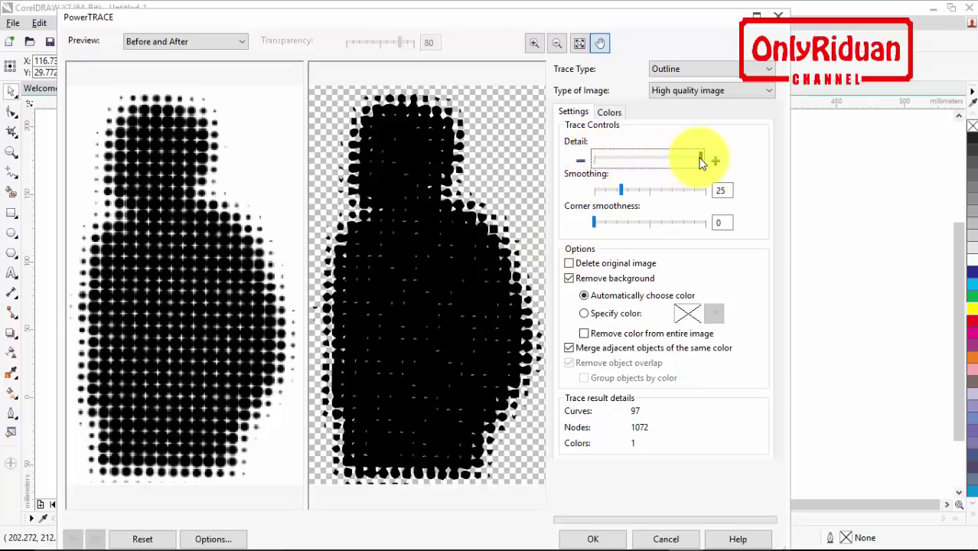
pyautogui.click(592, 190)
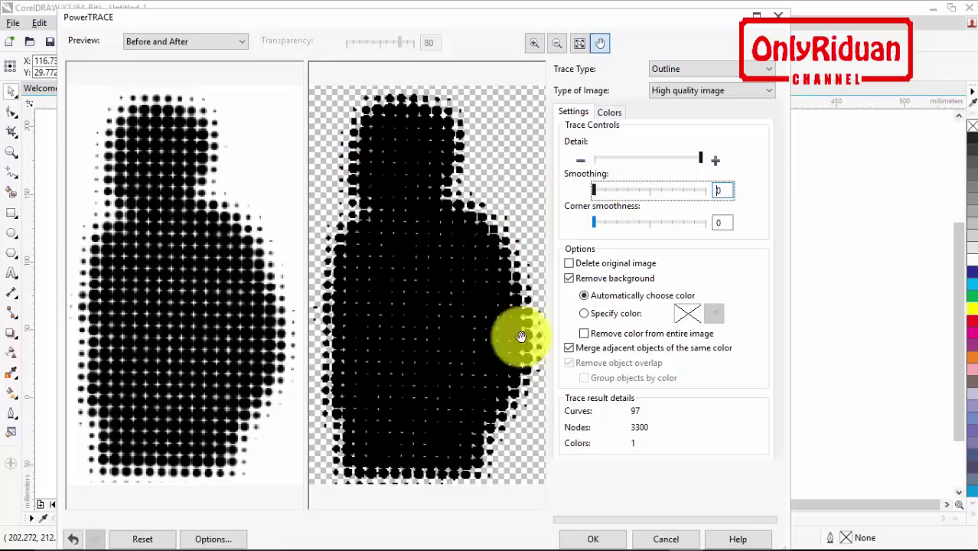
pyautogui.click(590, 540)
# Move the traced halftone group directly below the boy's photo and fill it with green
pyautogui.moveTo(385, 361); pyautogui.dragTo(287, 365)
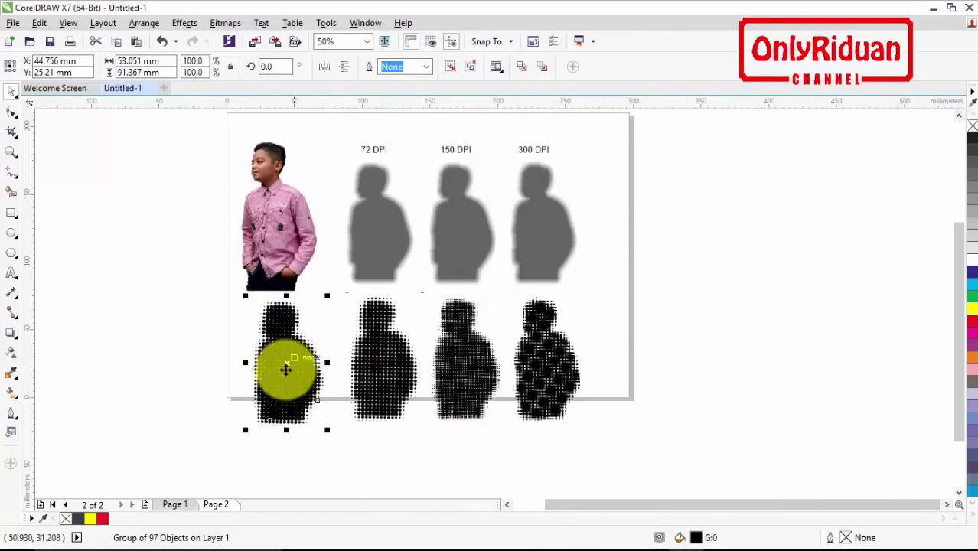
pyautogui.click(967, 348)
pyautogui.click(972, 320)
pyautogui.click(973, 308)
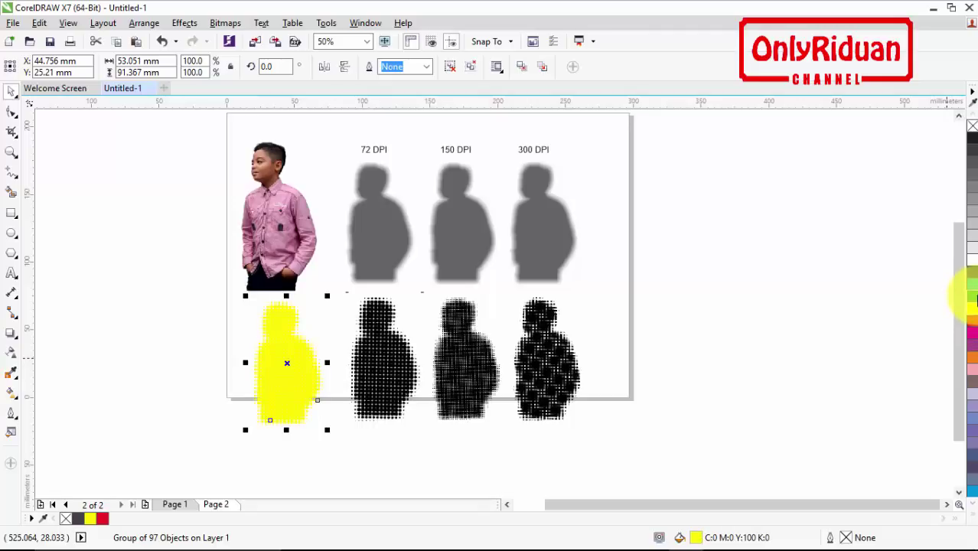
pyautogui.click(972, 297)
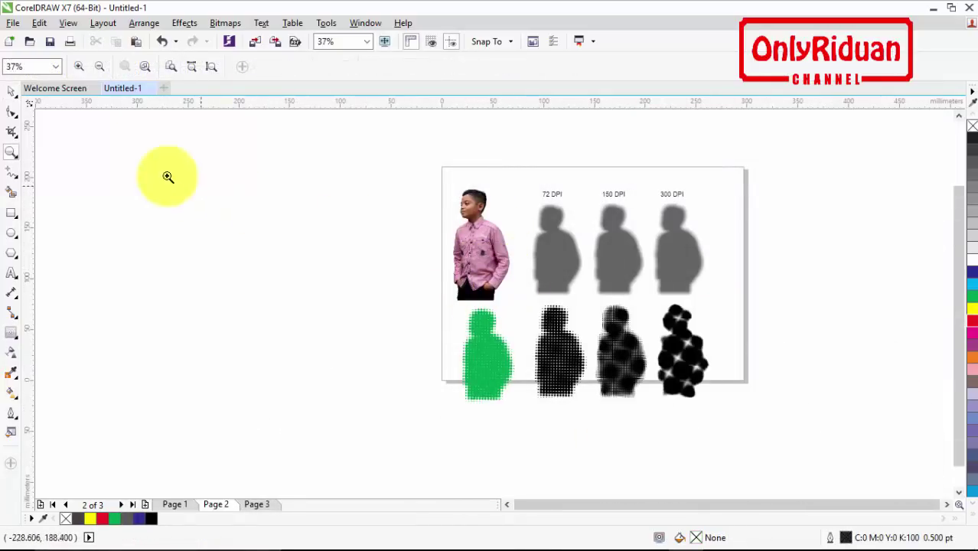
# Move the photo and the green halftone off the page side by side, and enlarge the halftone to about 73 × 125 mm
pyautogui.click(12, 90)
pyautogui.moveTo(469, 258); pyautogui.dragTo(266, 255)
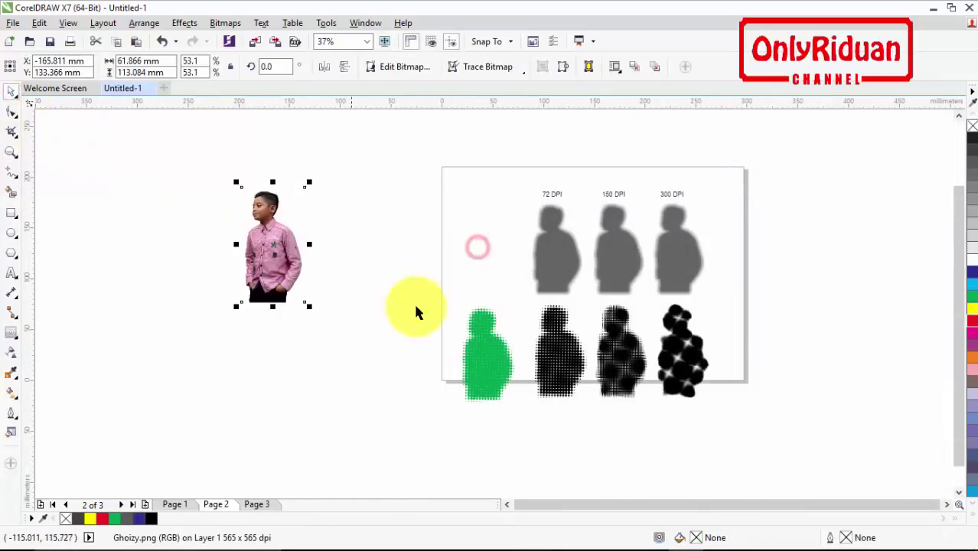
pyautogui.moveTo(484, 359); pyautogui.dragTo(375, 267)
pyautogui.moveTo(413, 325); pyautogui.dragTo(354, 277)
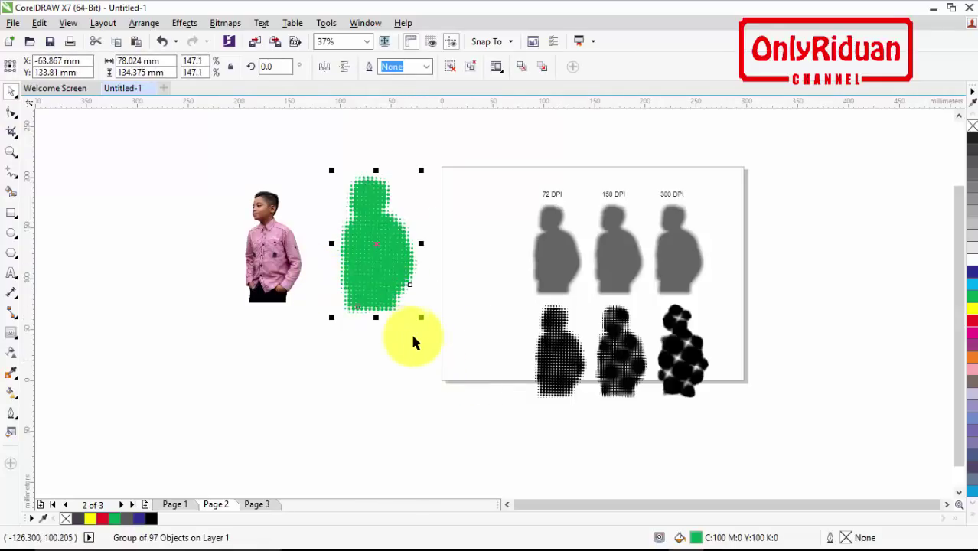
pyautogui.moveTo(421, 316); pyautogui.dragTo(410, 327)
# Centre the boy's photo over the green halftone and bring it to the front of the page
pyautogui.moveTo(266, 253); pyautogui.dragTo(365, 246)
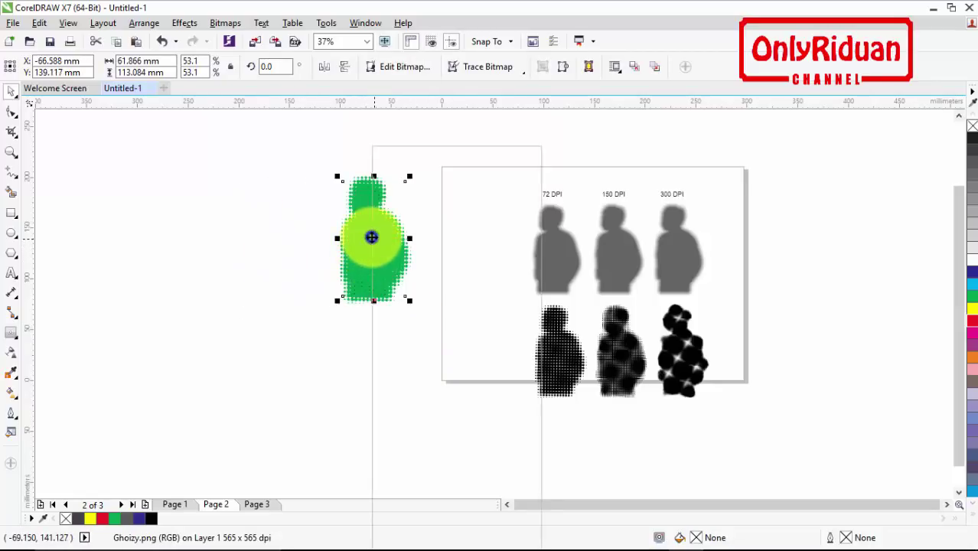
pyautogui.rightClick(371, 237)
pyautogui.moveTo(442, 407)
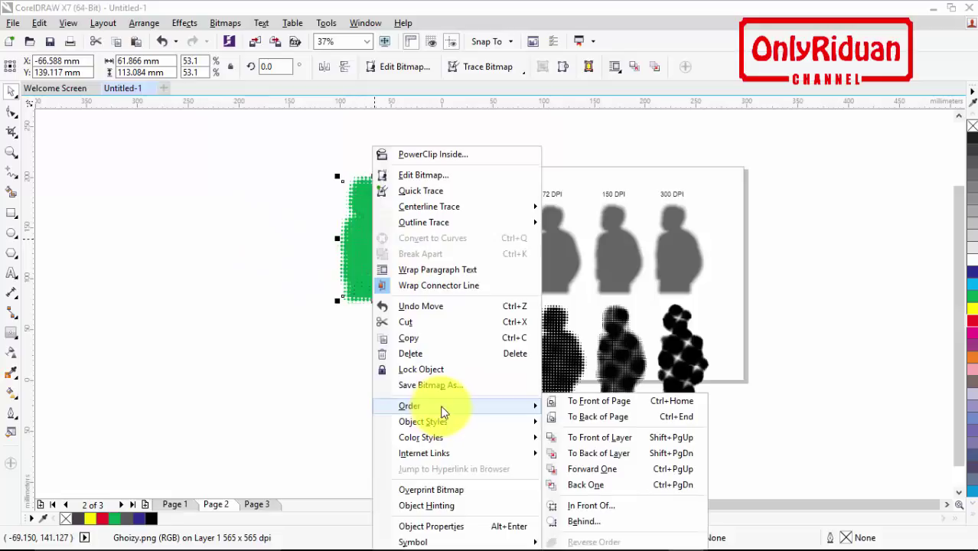
pyautogui.click(584, 406)
pyautogui.scroll(2, 380, 222)
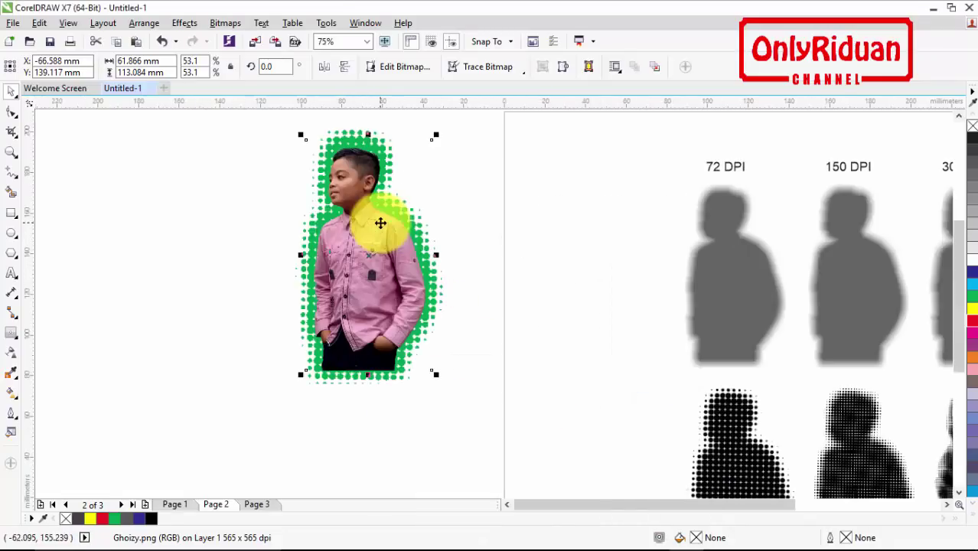
# Scale the green halftone behind the photo down to about 68 × 118 mm
pyautogui.click(483, 407)
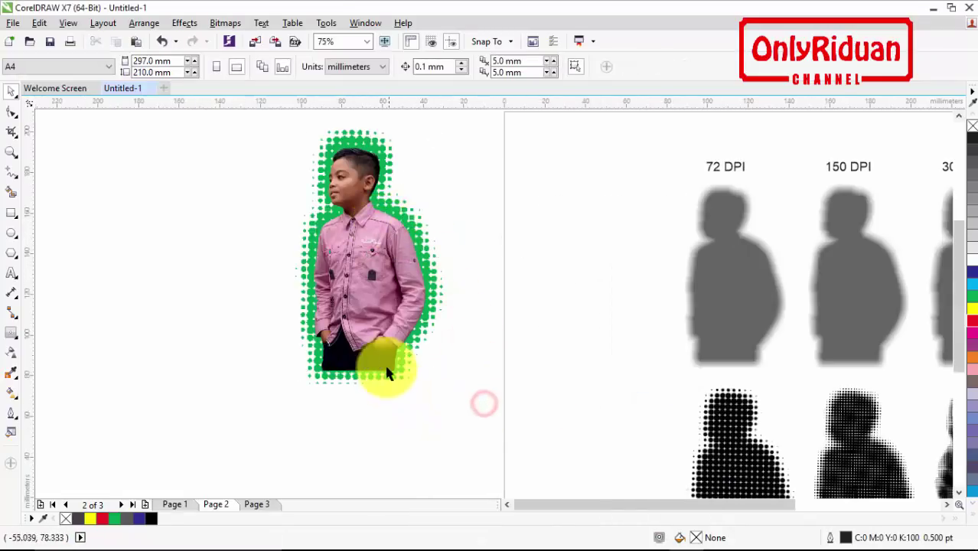
pyautogui.click(443, 292)
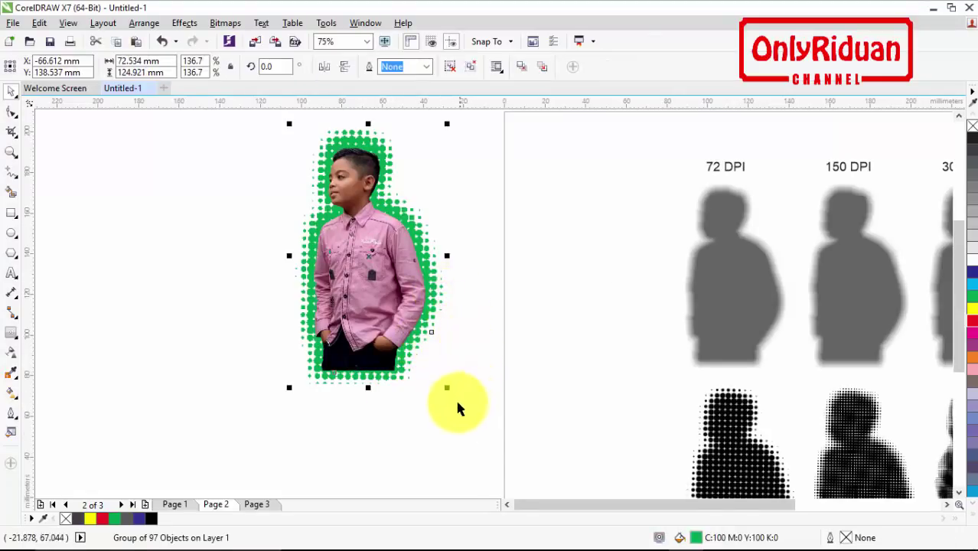
pyautogui.moveTo(447, 390); pyautogui.dragTo(444, 387)
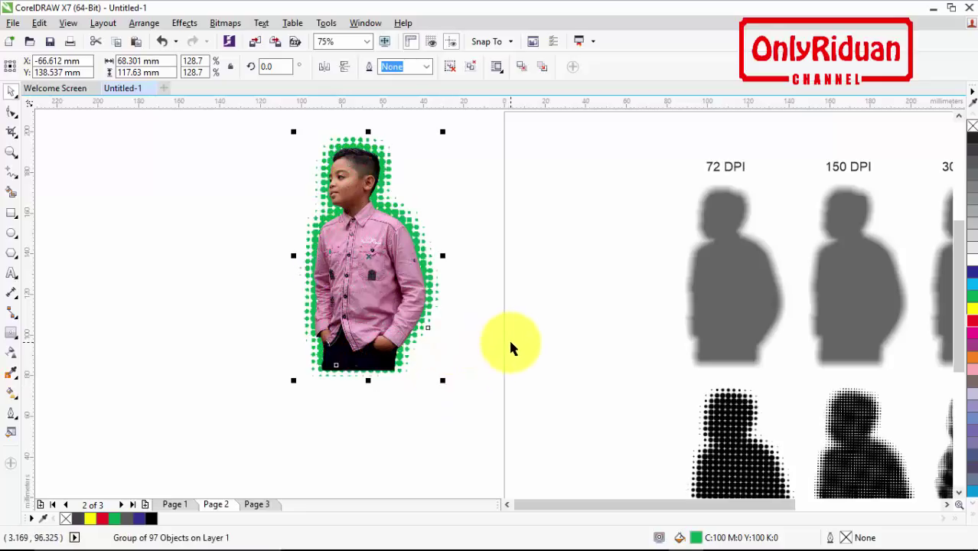
# Move the 150 dpi halftone bitmap beside the photo and outline-trace it as a high quality image with maximum detail and smoothing 0
pyautogui.moveTo(864, 451); pyautogui.dragTo(540, 250)
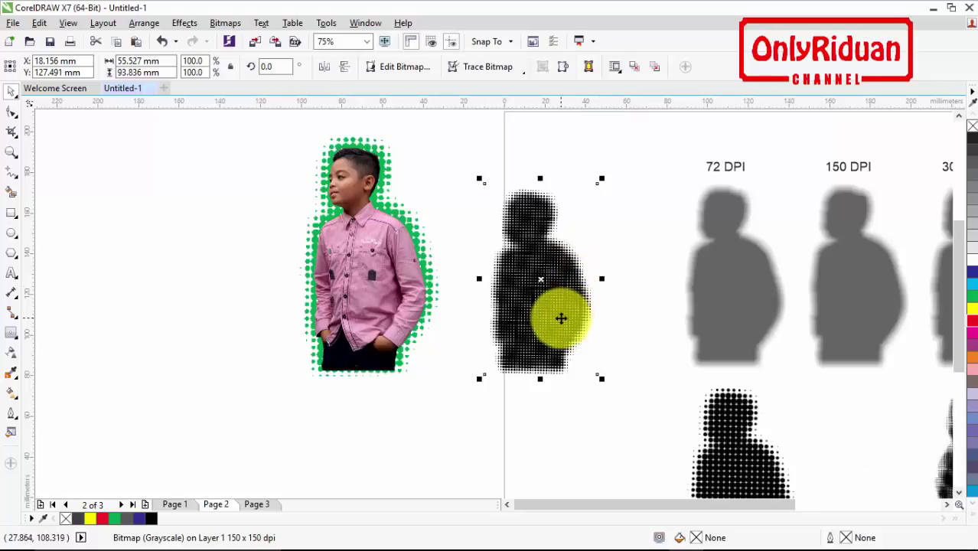
pyautogui.click(487, 67)
pyautogui.moveTo(497, 121)
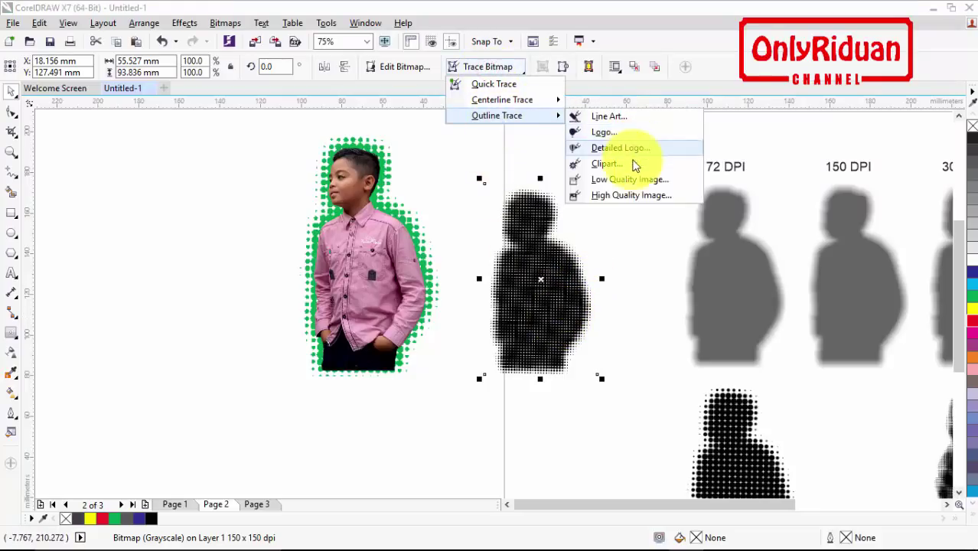
pyautogui.click(623, 196)
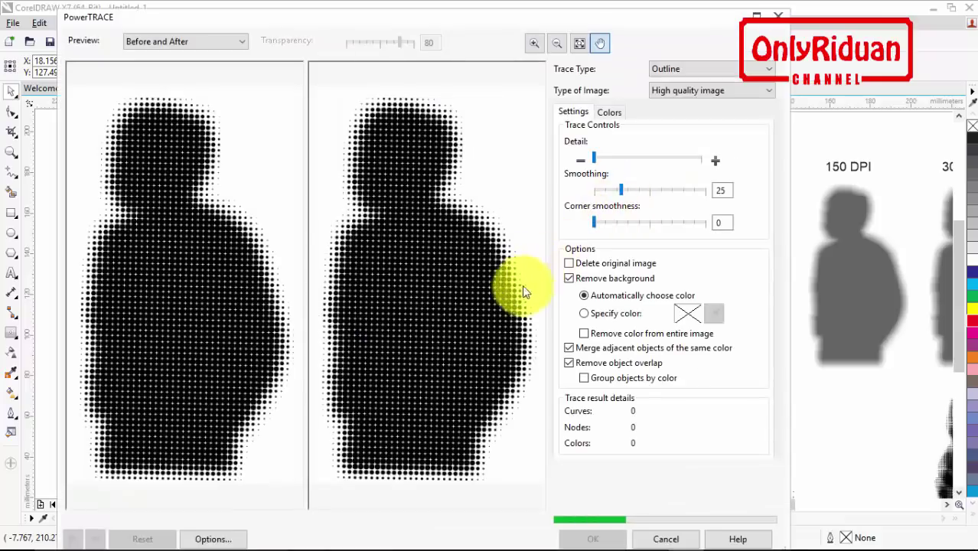
pyautogui.click(623, 191)
pyautogui.moveTo(623, 191); pyautogui.dragTo(571, 188)
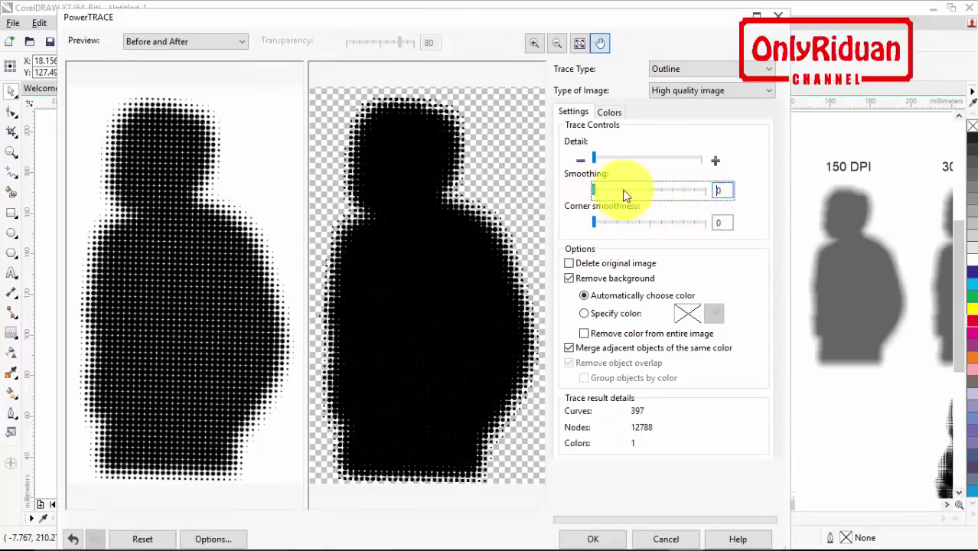
pyautogui.click(596, 162)
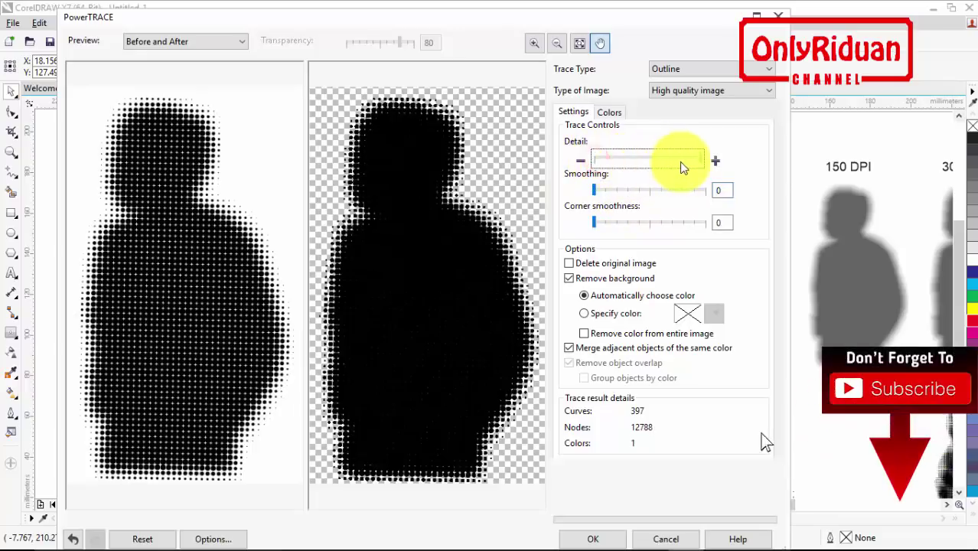
pyautogui.moveTo(705, 161); pyautogui.dragTo(705, 164)
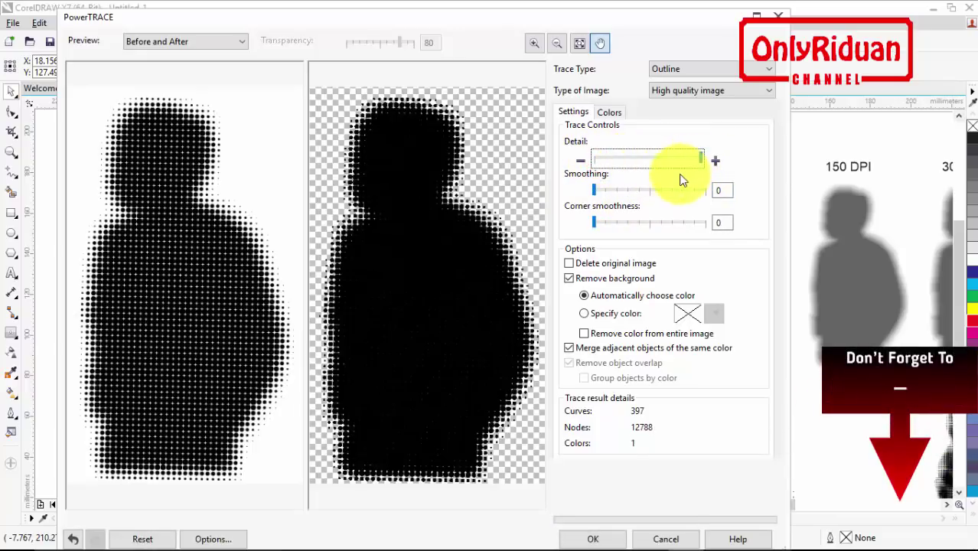
pyautogui.click(593, 537)
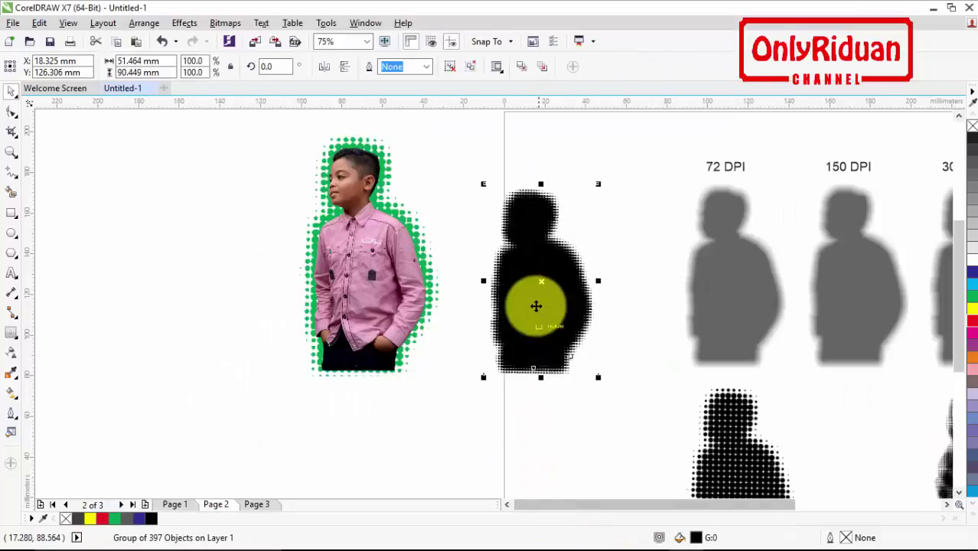
# Move the traced 150 dpi halftone to the empty side of the photo and recolour the green halftone red
pyautogui.moveTo(533, 281); pyautogui.dragTo(198, 273)
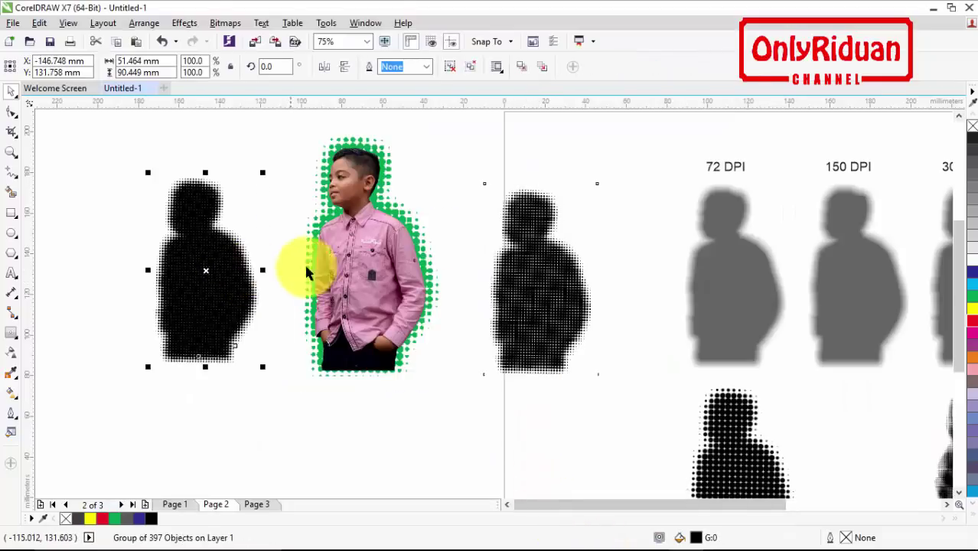
pyautogui.click(419, 217)
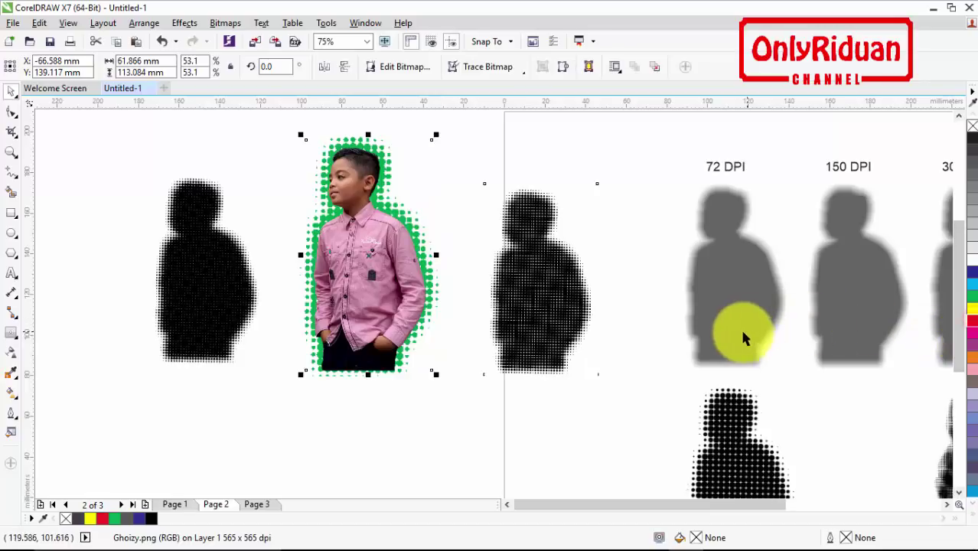
pyautogui.click(447, 386)
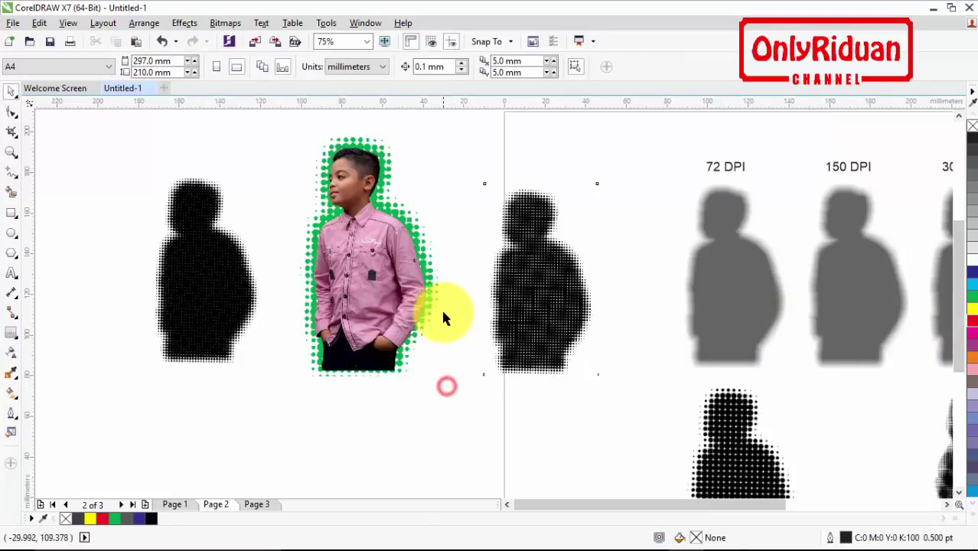
pyautogui.click(438, 303)
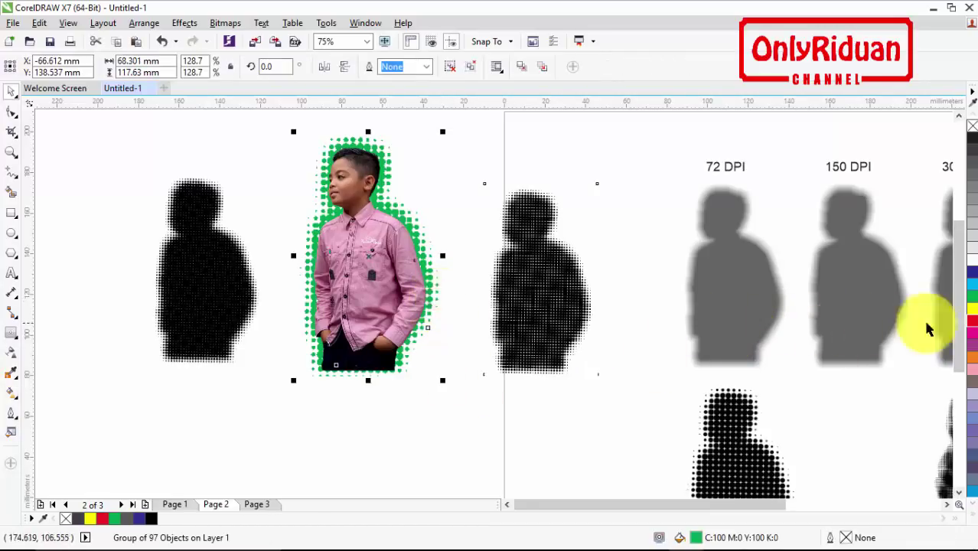
pyautogui.click(969, 321)
# Enlarge the black traced halftone to about 72 × 126 mm, centre it on the boy's photo and send it to the back
pyautogui.click(221, 294)
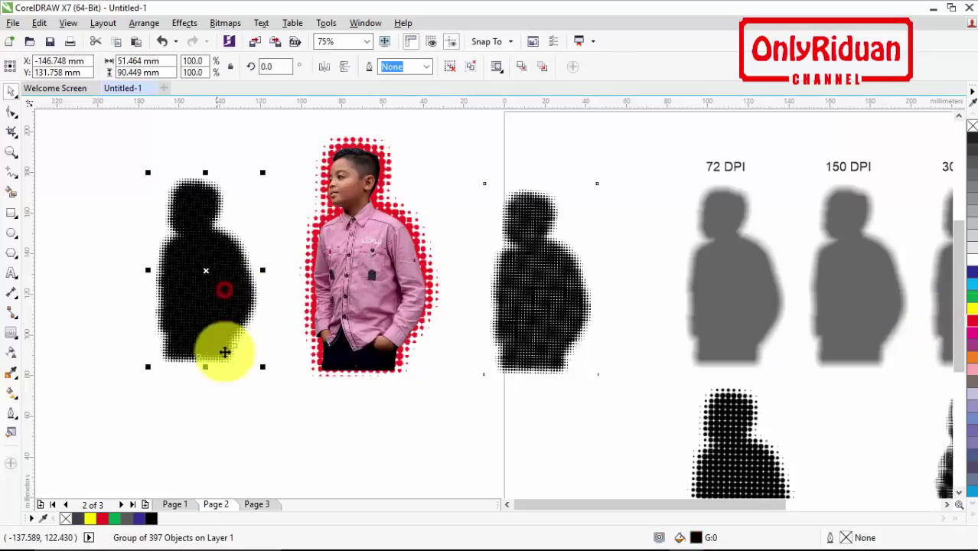
pyautogui.moveTo(262, 369); pyautogui.dragTo(285, 403)
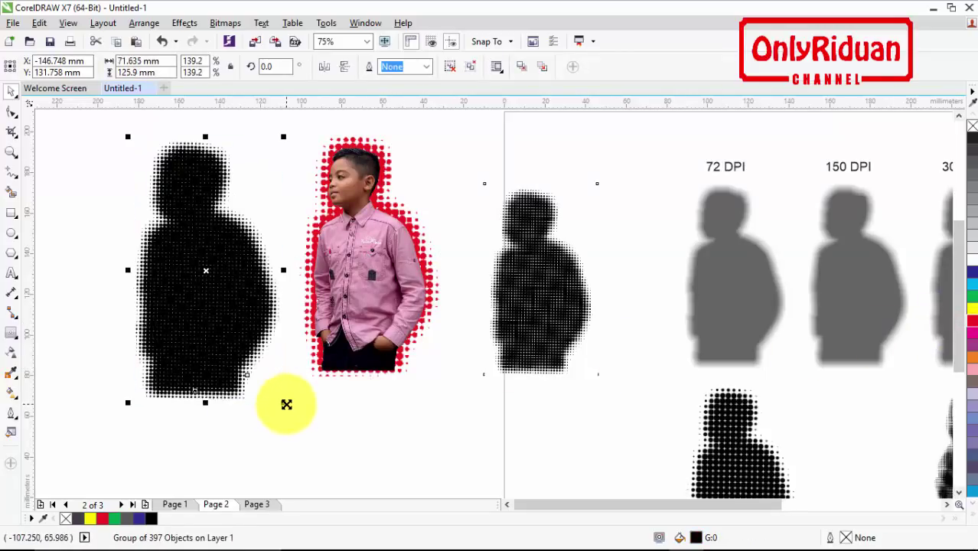
pyautogui.moveTo(206, 273); pyautogui.dragTo(370, 253)
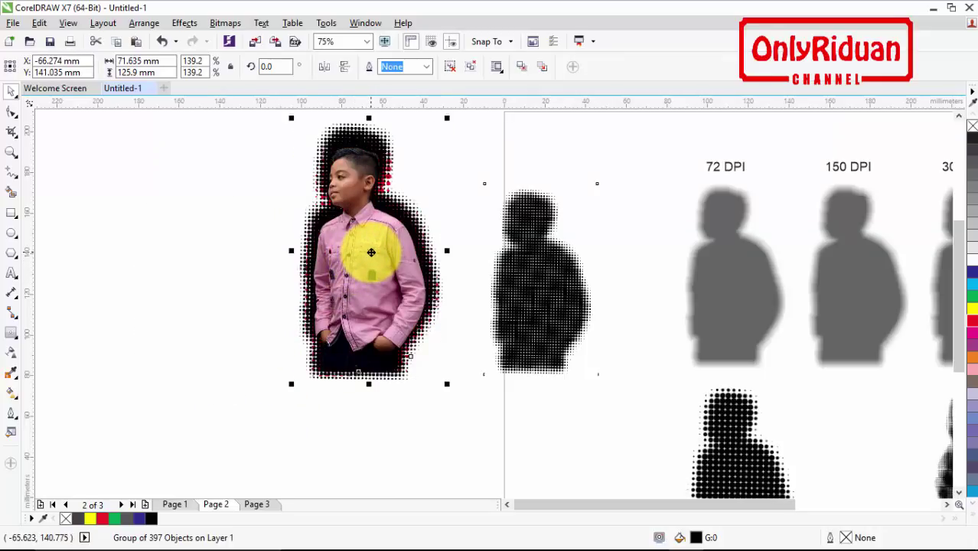
pyautogui.rightClick(372, 253)
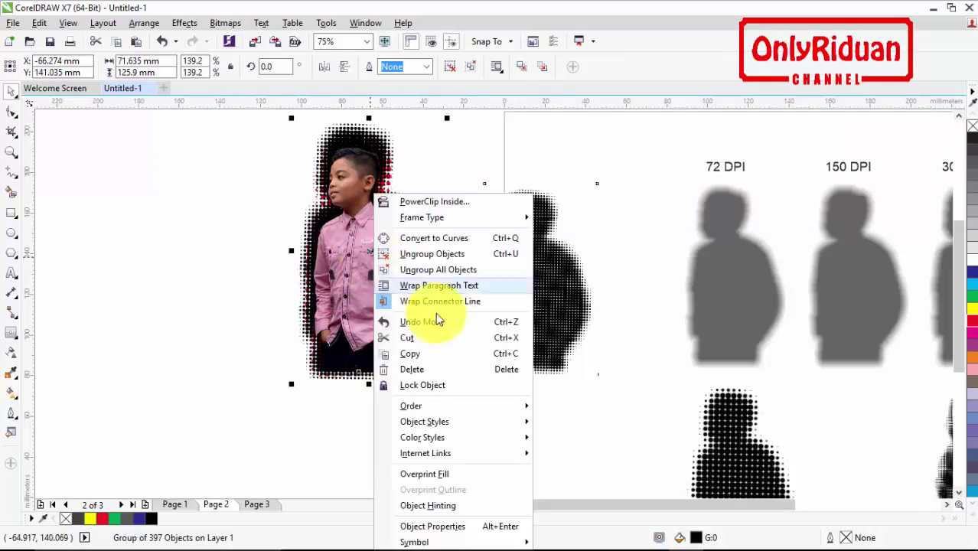
pyautogui.moveTo(426, 413)
pyautogui.click(563, 417)
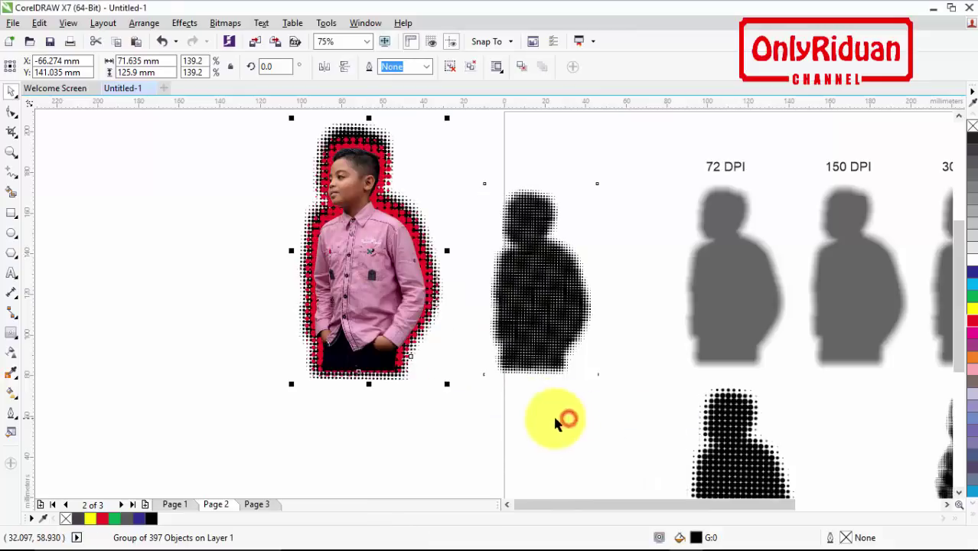
pyautogui.click(447, 375)
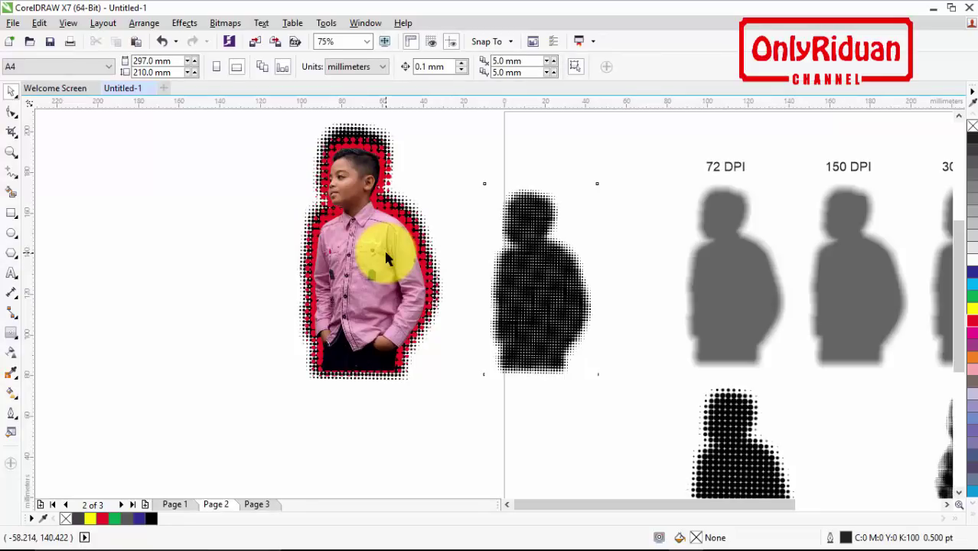
# Apply a Small Glow drop shadow to the boy's photo and set the shadow colour to black
pyautogui.click(368, 191)
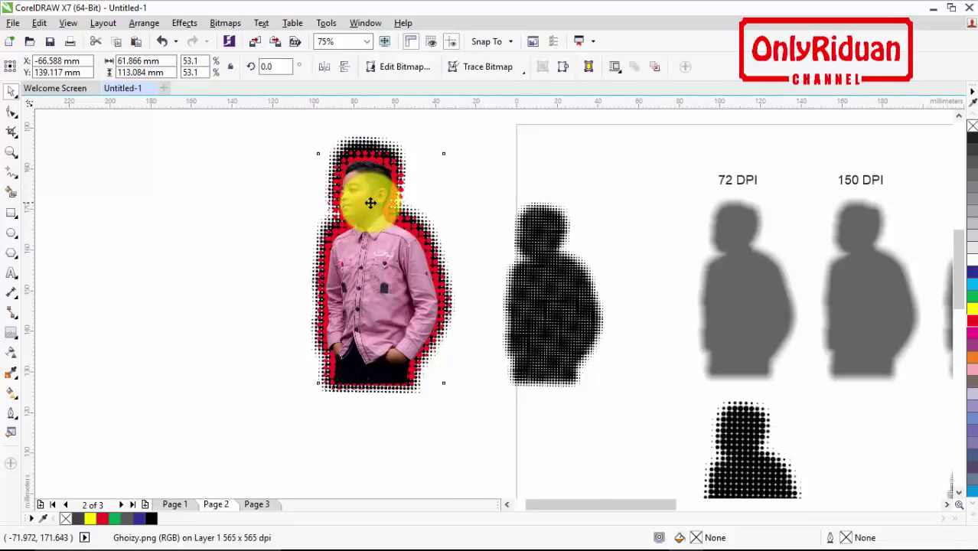
pyautogui.scroll(2, 371, 201)
pyautogui.click(14, 334)
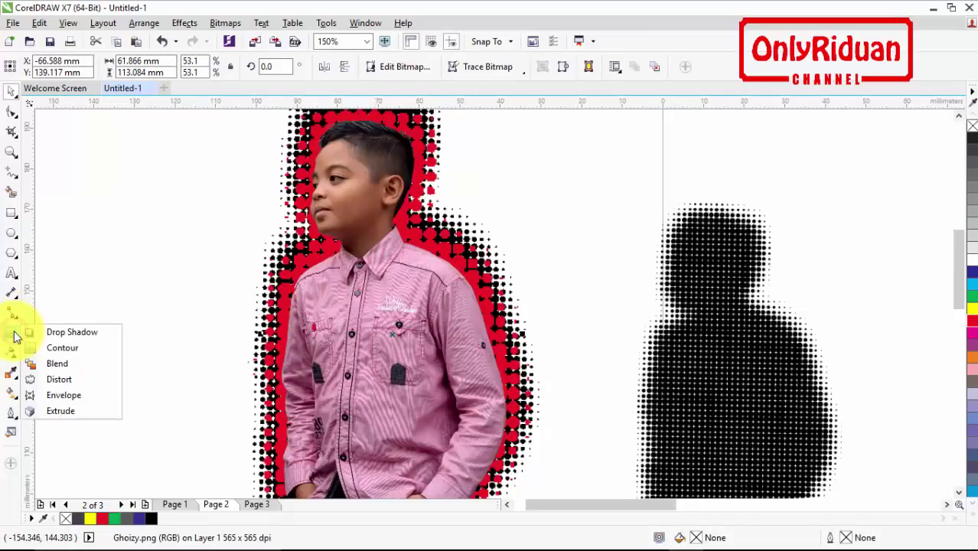
pyautogui.click(66, 332)
pyautogui.click(55, 67)
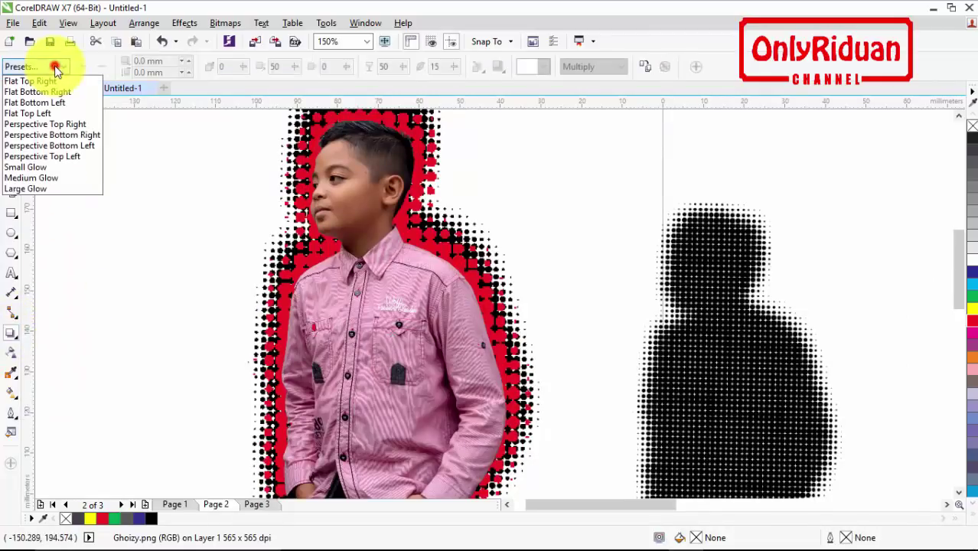
pyautogui.click(33, 168)
pyautogui.click(542, 69)
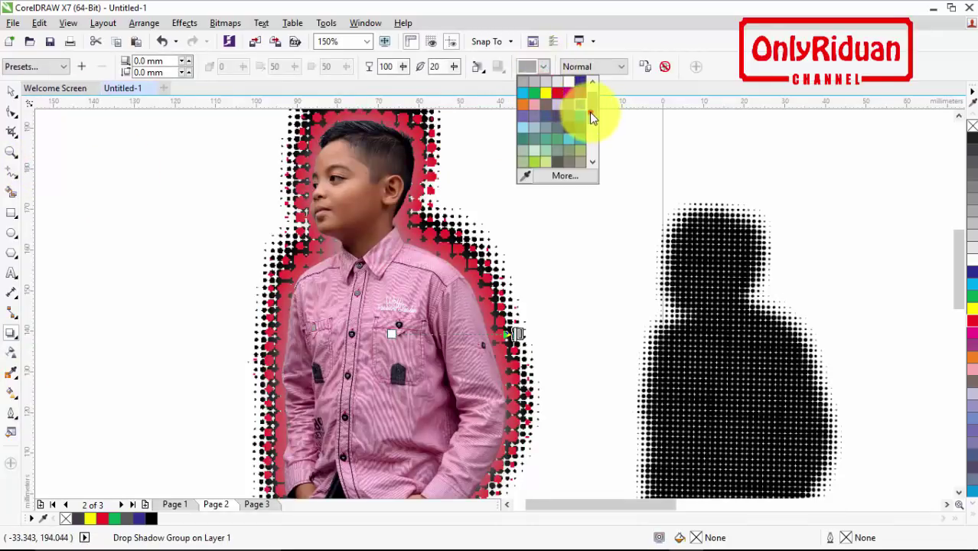
pyautogui.click(521, 83)
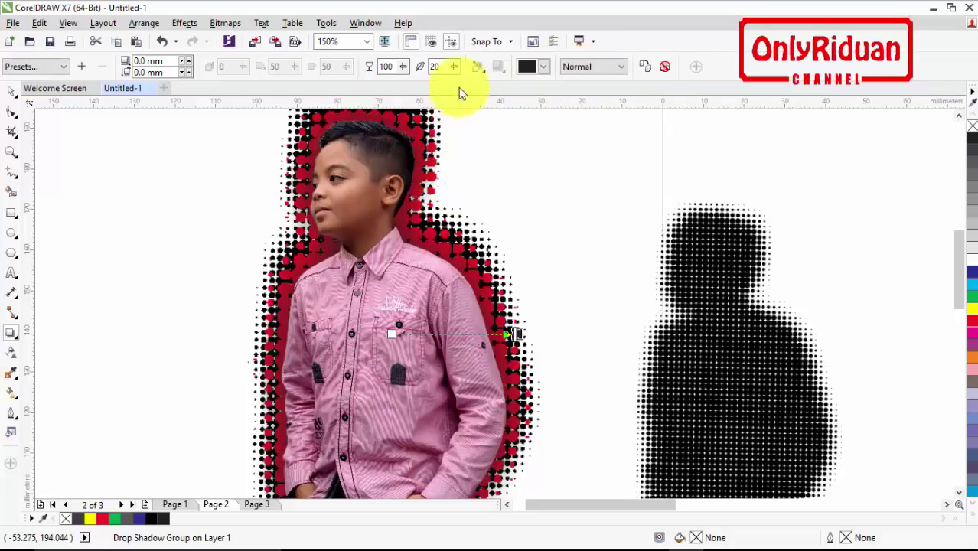
# Set the photo shadow's feathering direction to Outside and its feathering to 3
pyautogui.click(476, 68)
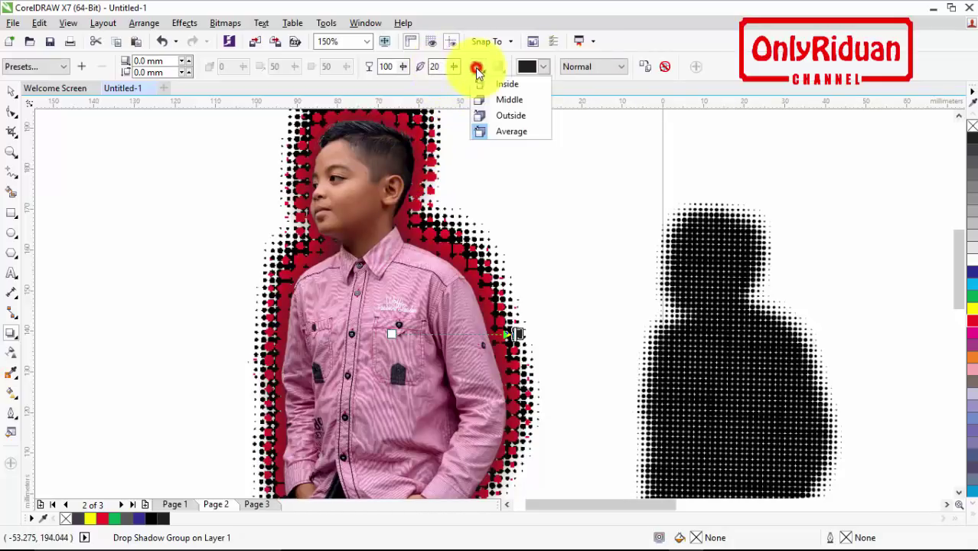
pyautogui.click(500, 116)
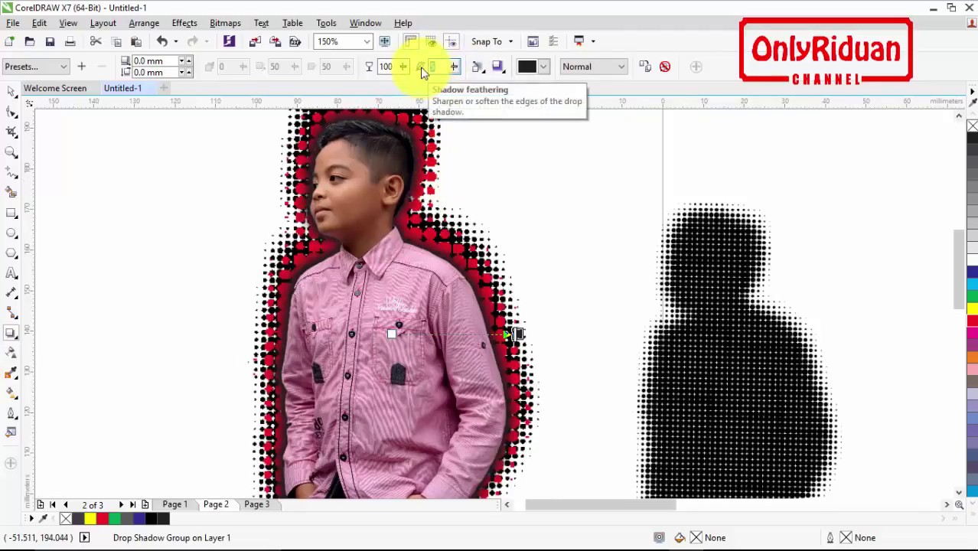
pyautogui.write('3')
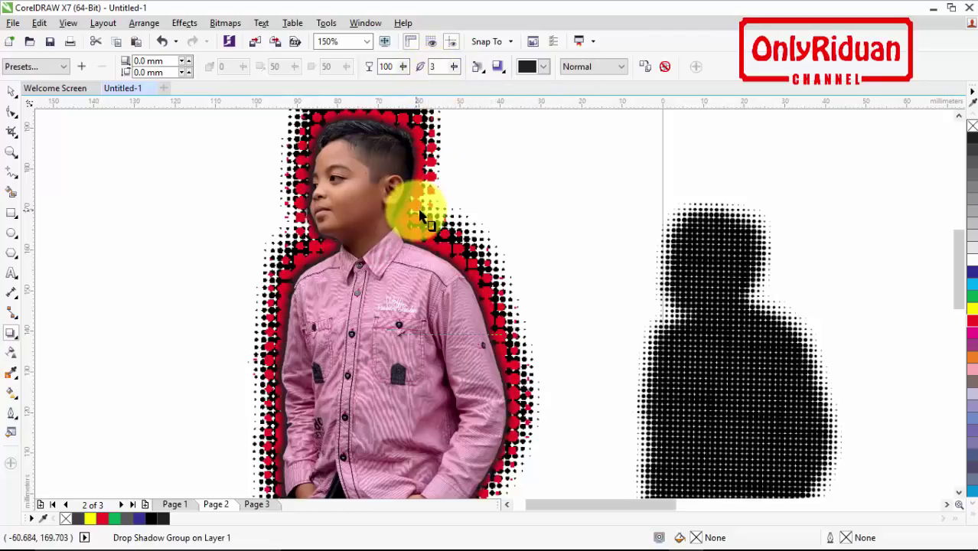
pyautogui.scroll(-2, 416, 206)
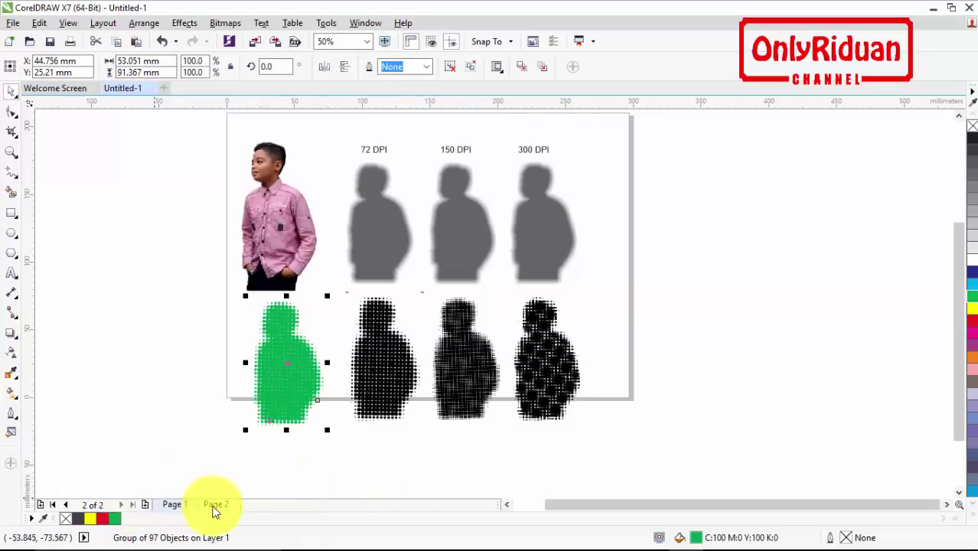
# Add a third page with the artistic text "Onlyriduan" and enlarge the text to about 149 × 30 mm
pyautogui.click(147, 503)
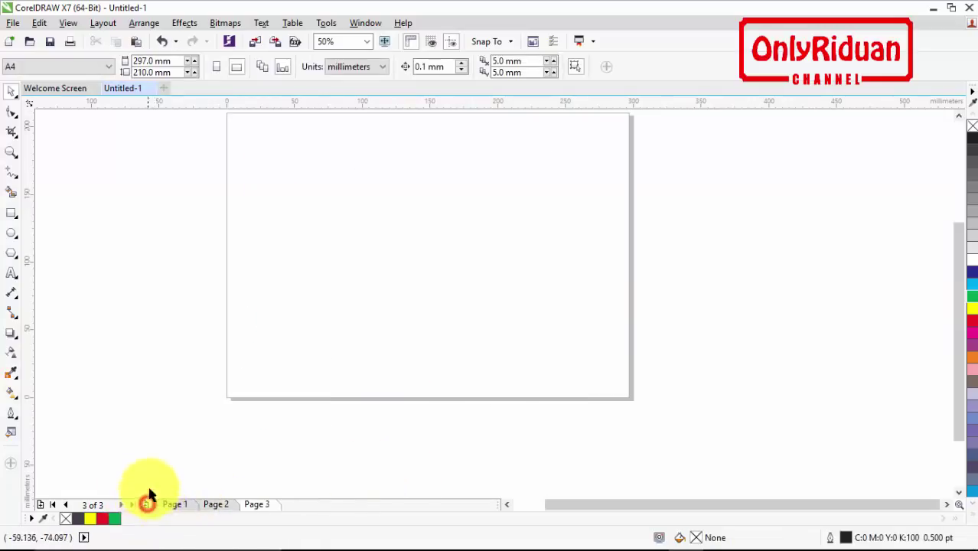
pyautogui.click(11, 274)
pyautogui.click(328, 234)
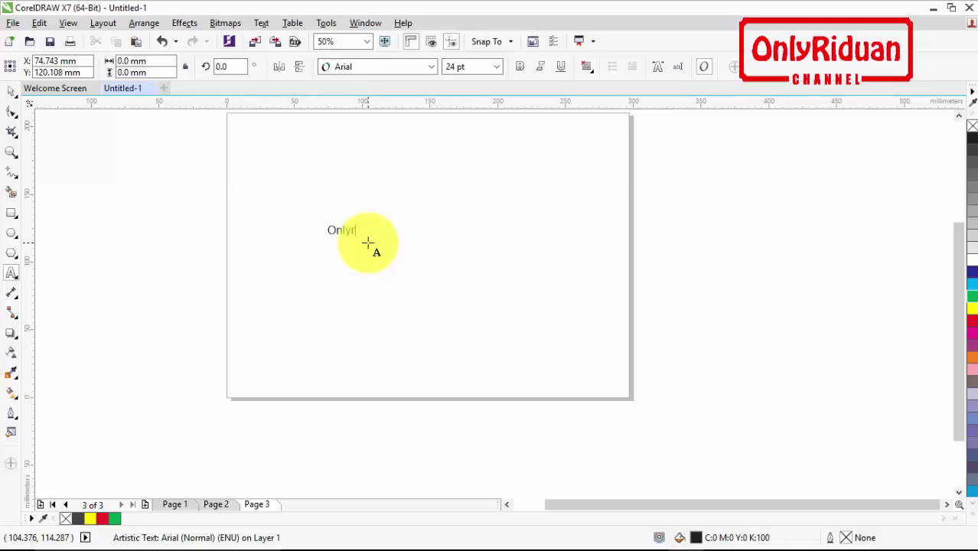
pyautogui.click(12, 90)
pyautogui.moveTo(395, 245); pyautogui.dragTo(536, 317)
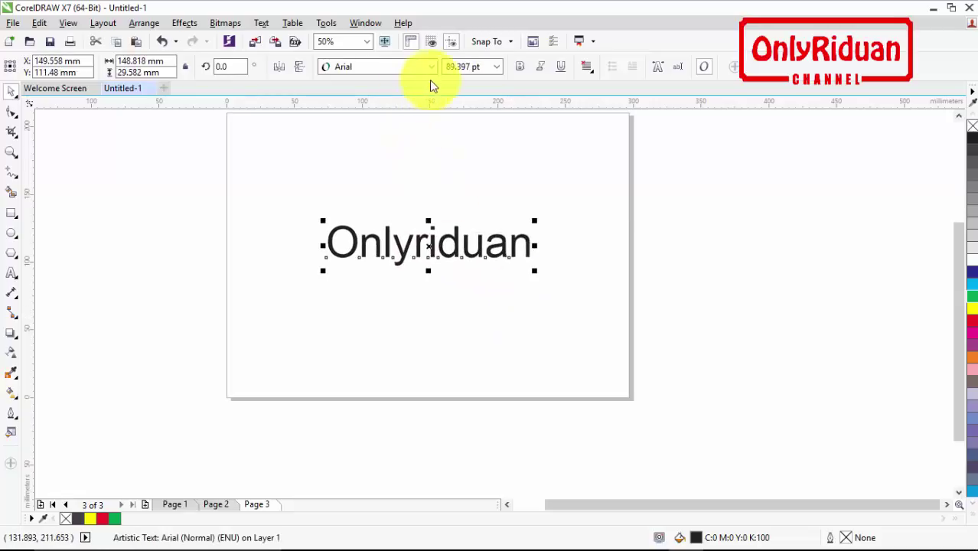
# Set the text in the Beyond The Mountains font, enlarge it to about 163 × 47 mm and colour it red
pyautogui.click(430, 66)
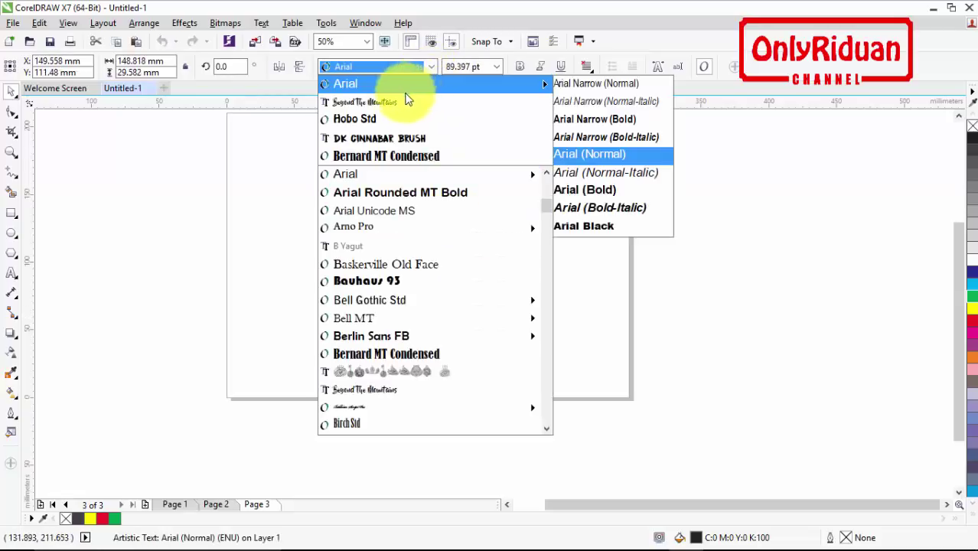
pyautogui.click(375, 102)
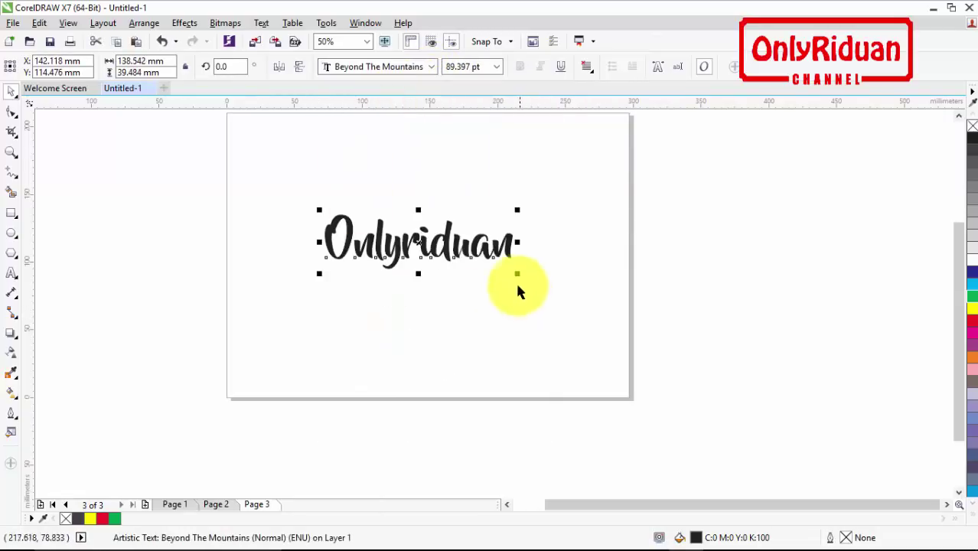
pyautogui.moveTo(517, 274); pyautogui.dragTo(553, 290)
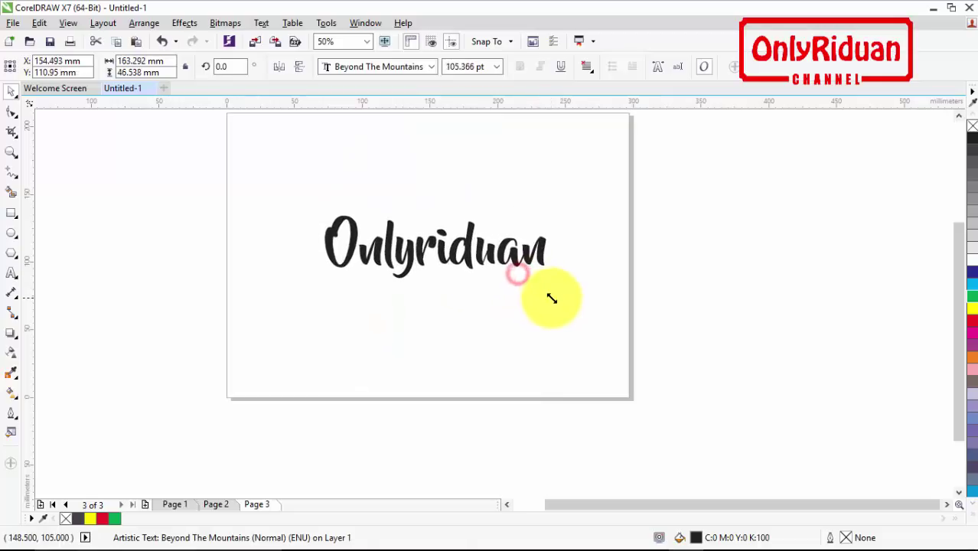
pyautogui.click(974, 325)
pyautogui.moveTo(437, 255); pyautogui.dragTo(433, 259)
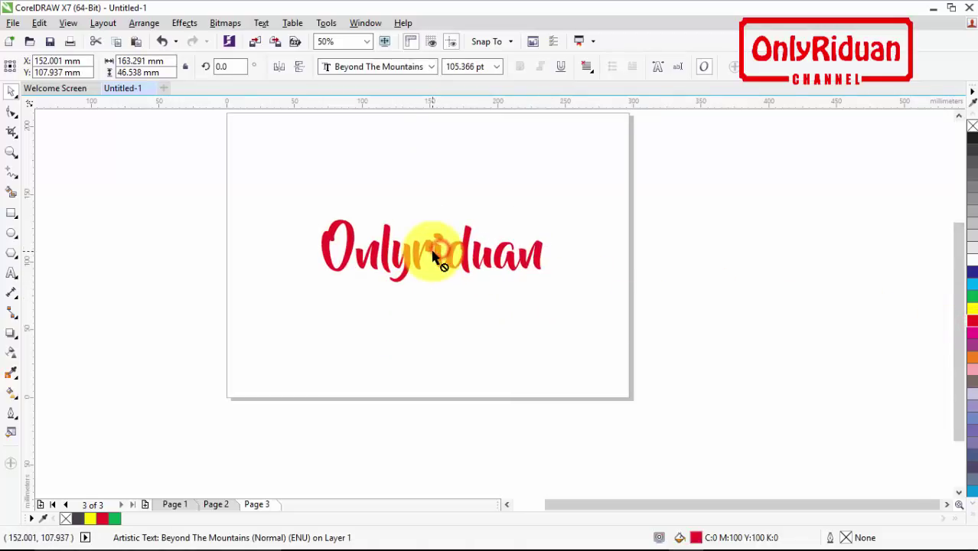
# Apply a drop shadow with the Small Glow preset to the red "Onlyriduan" text
pyautogui.click(12, 151)
pyautogui.moveTo(250, 192); pyautogui.dragTo(573, 318)
pyautogui.click(12, 90)
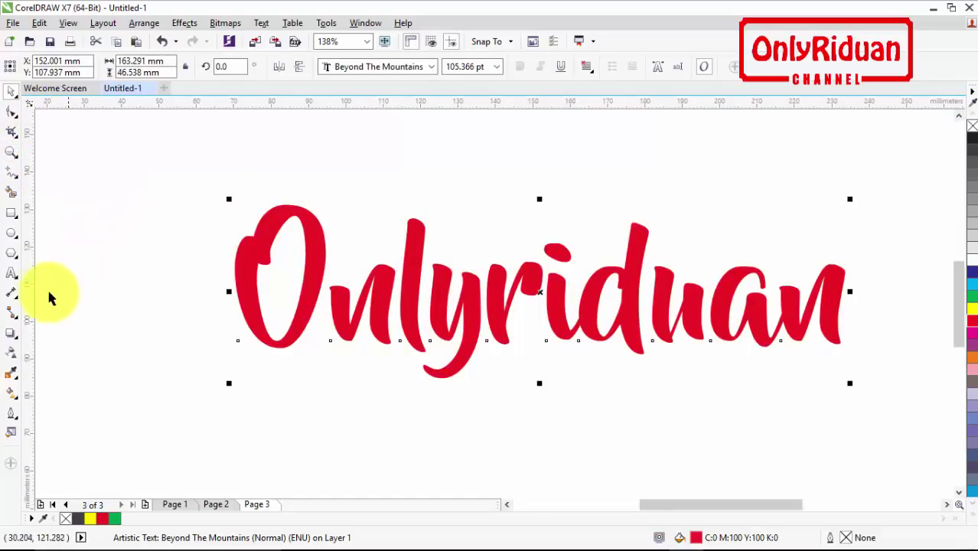
pyautogui.click(12, 332)
pyautogui.click(55, 337)
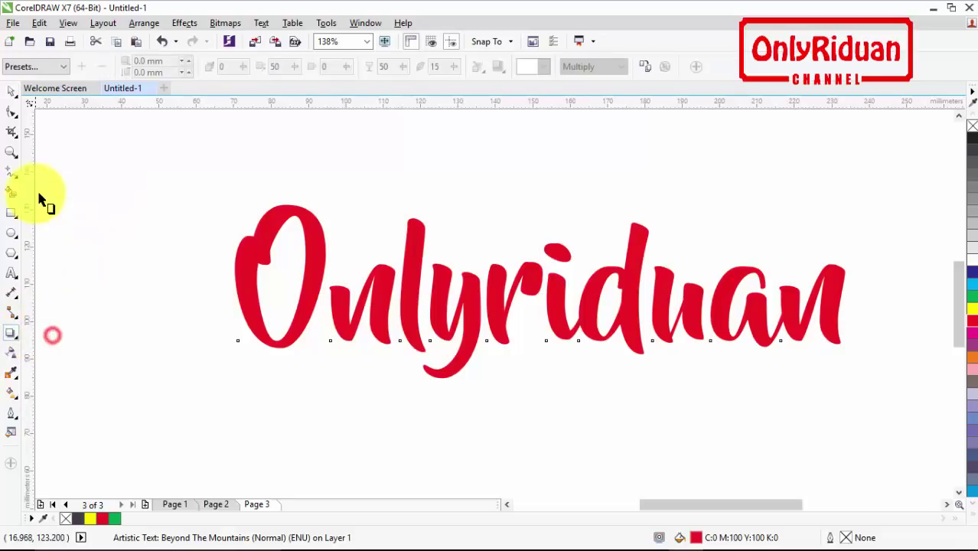
pyautogui.click(35, 68)
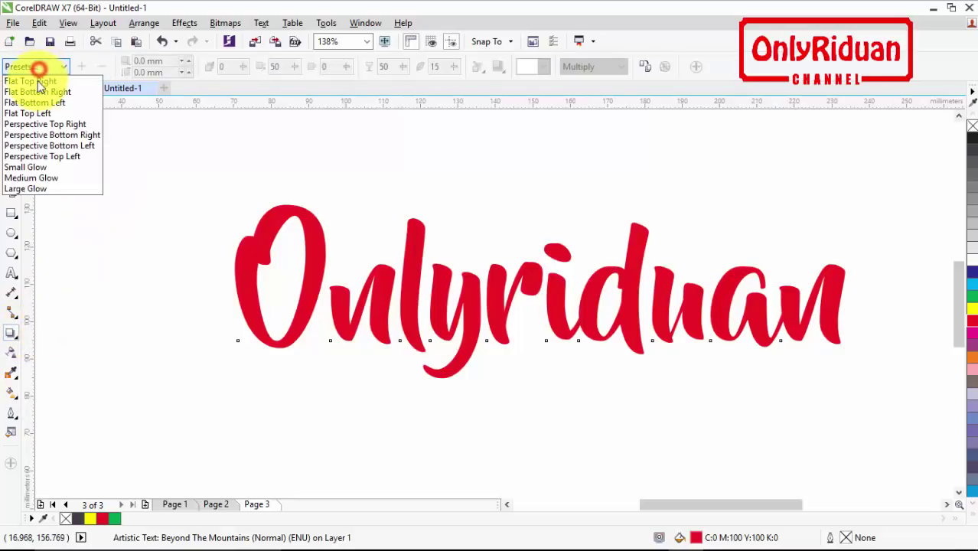
pyautogui.click(26, 166)
# Change the shadow colour of the "Onlyriduan" text to dark grey
pyautogui.click(544, 68)
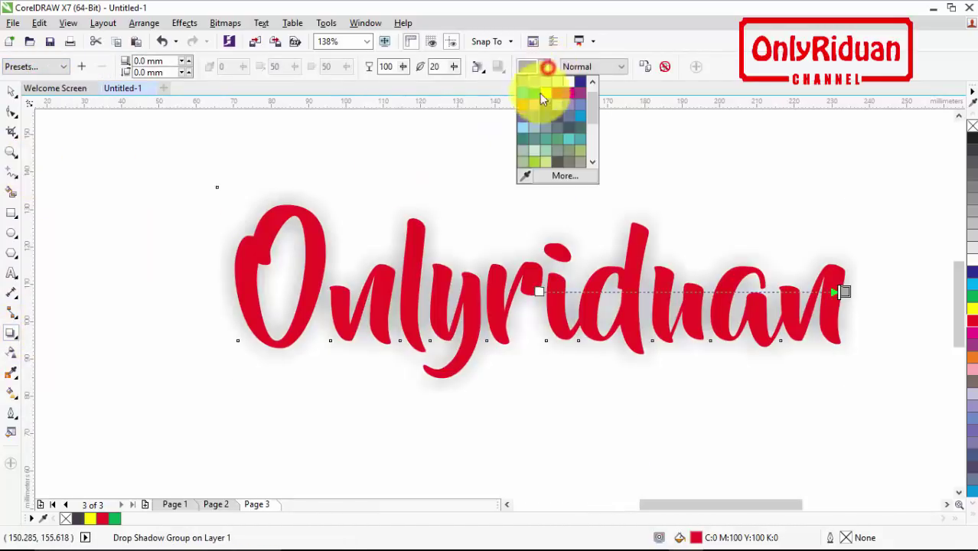
pyautogui.scroll(1, 589, 111)
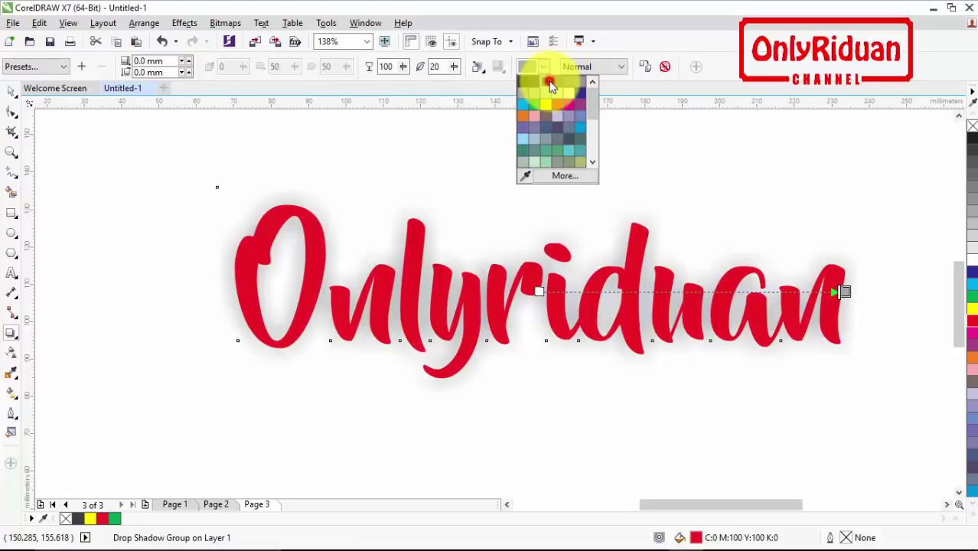
pyautogui.click(550, 82)
pyautogui.click(543, 69)
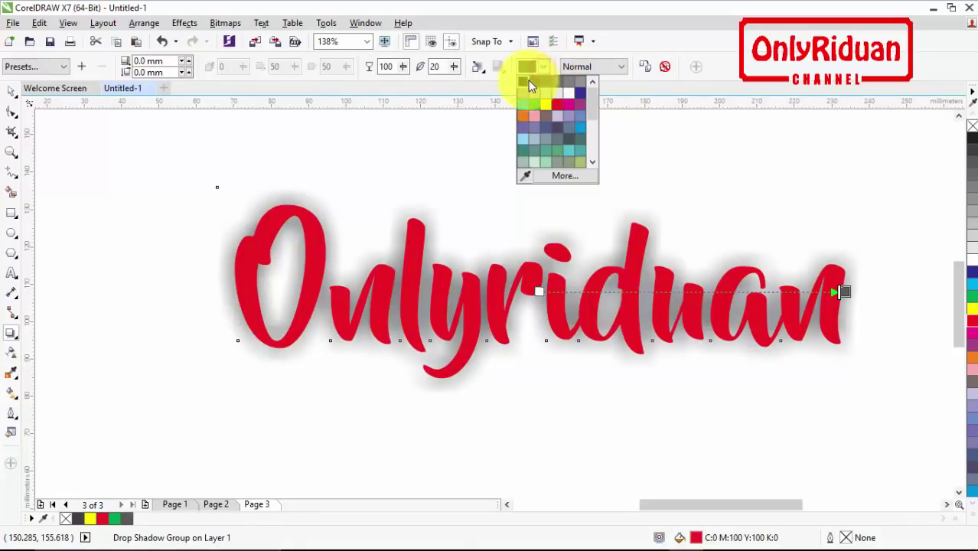
pyautogui.click(533, 82)
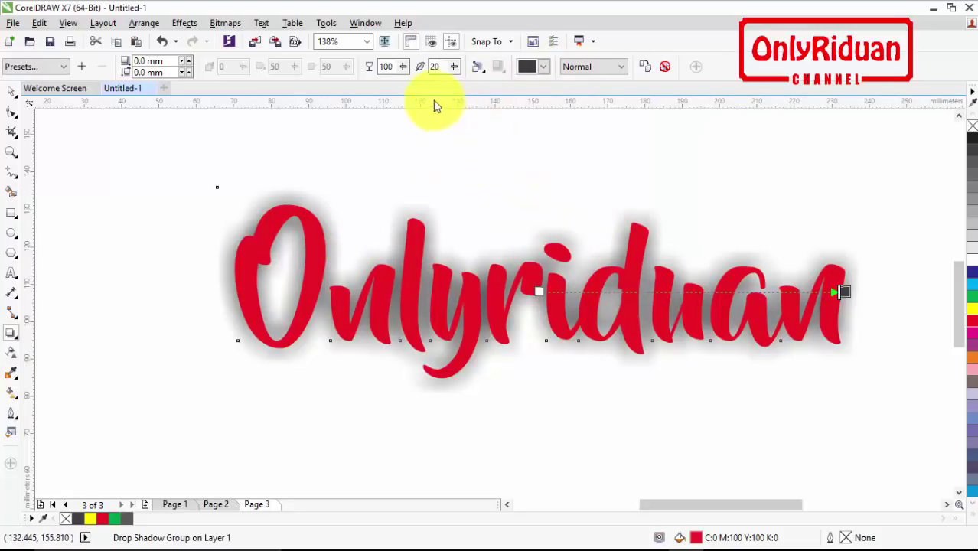
pyautogui.click(478, 69)
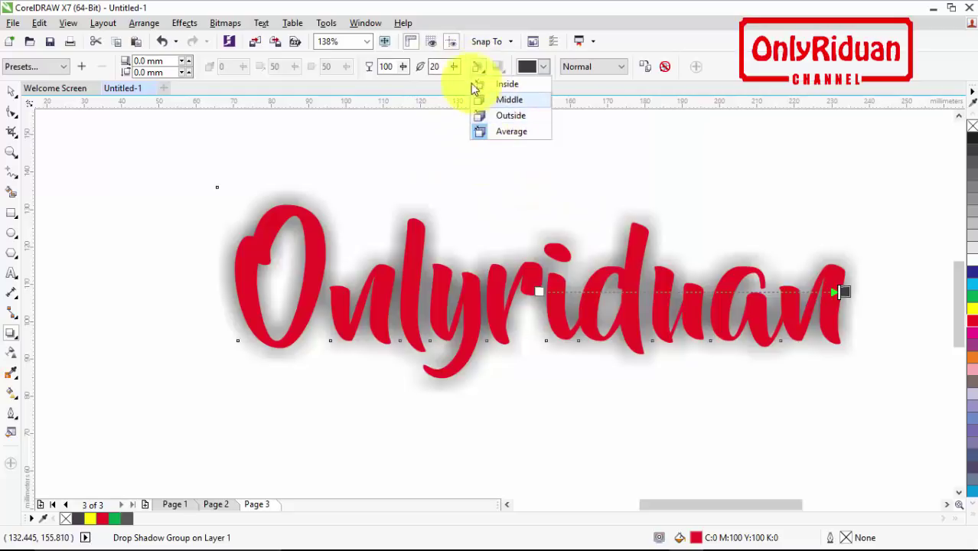
pyautogui.click(478, 84)
pyautogui.doubleClick(438, 67)
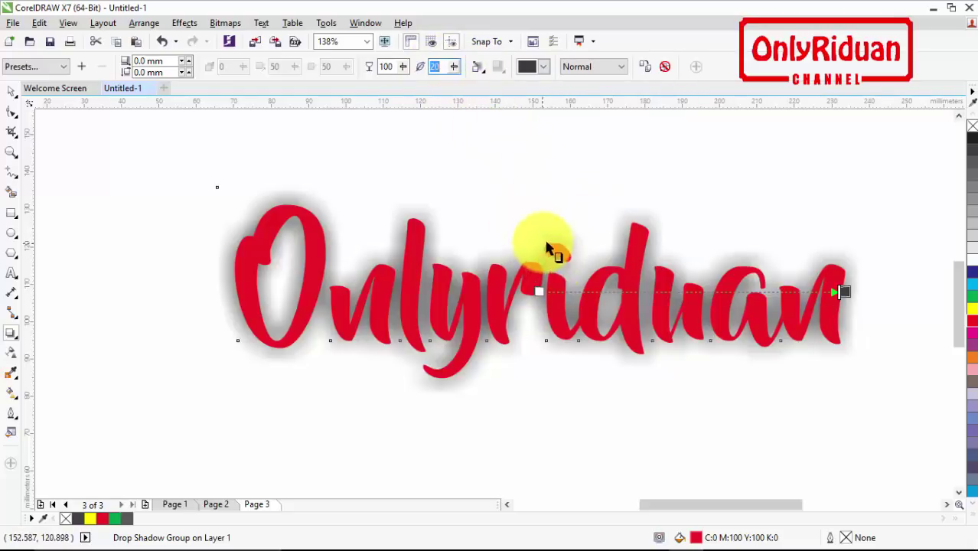
# Break the drop shadow apart from the red "Onlyriduan" text
pyautogui.click(12, 90)
pyautogui.hotkey('ctrl', 'k')
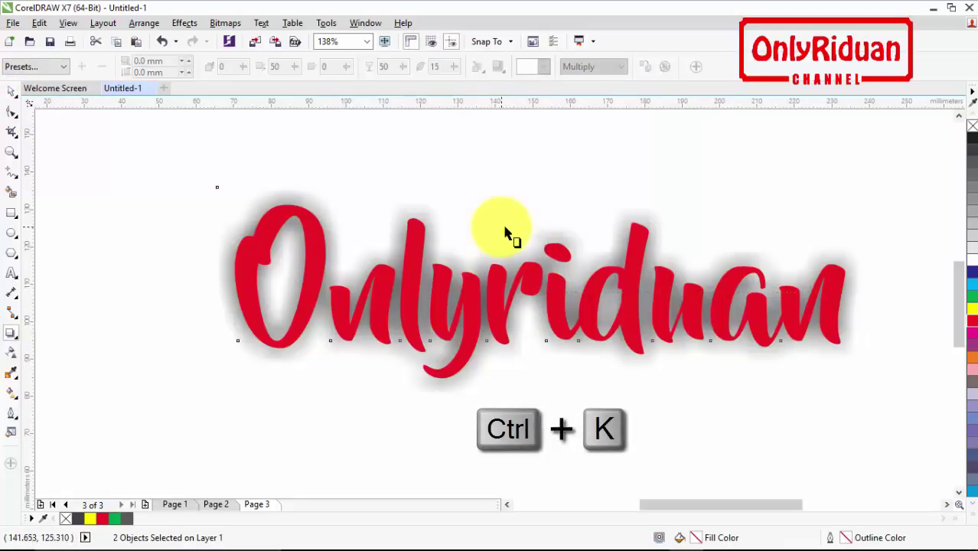
pyautogui.click(13, 92)
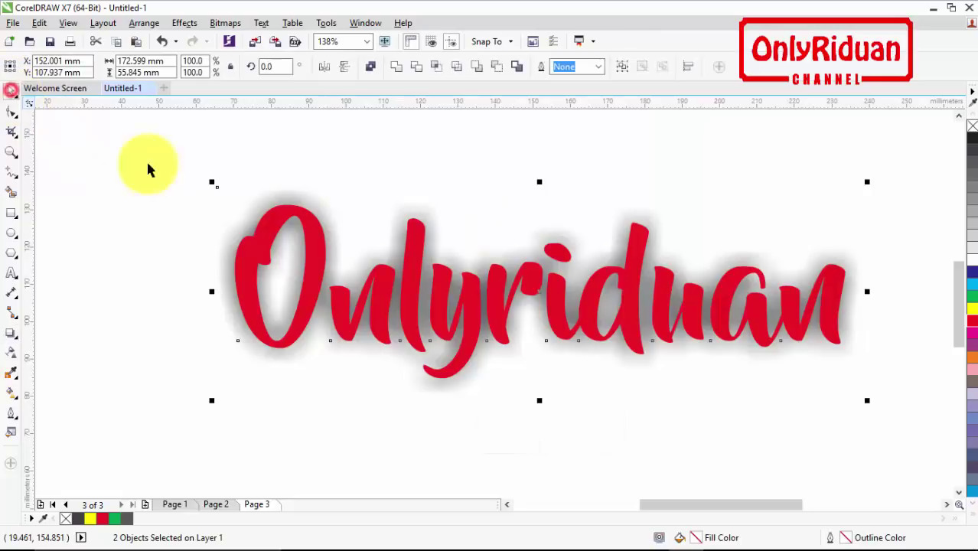
# Move the red text down clear of its shadow, and shift the separated shadow slightly higher on the page
pyautogui.moveTo(959, 299); pyautogui.dragTo(958, 311)
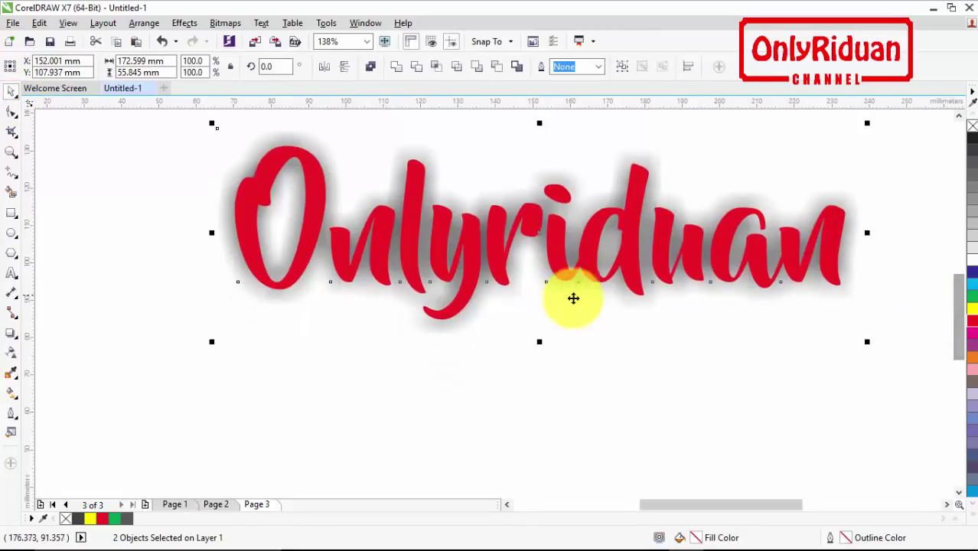
pyautogui.click(611, 347)
pyautogui.moveTo(490, 240); pyautogui.dragTo(486, 403)
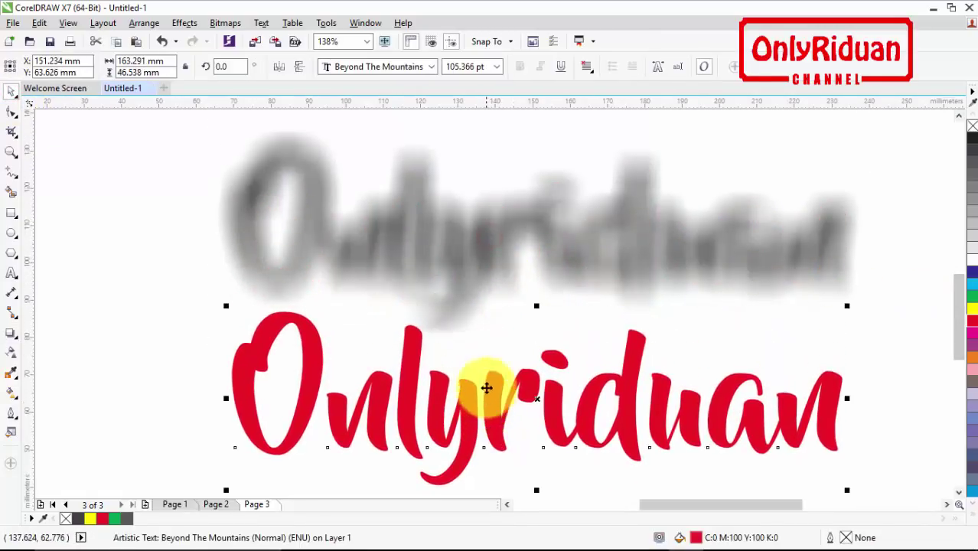
pyautogui.scroll(-2, 509, 246)
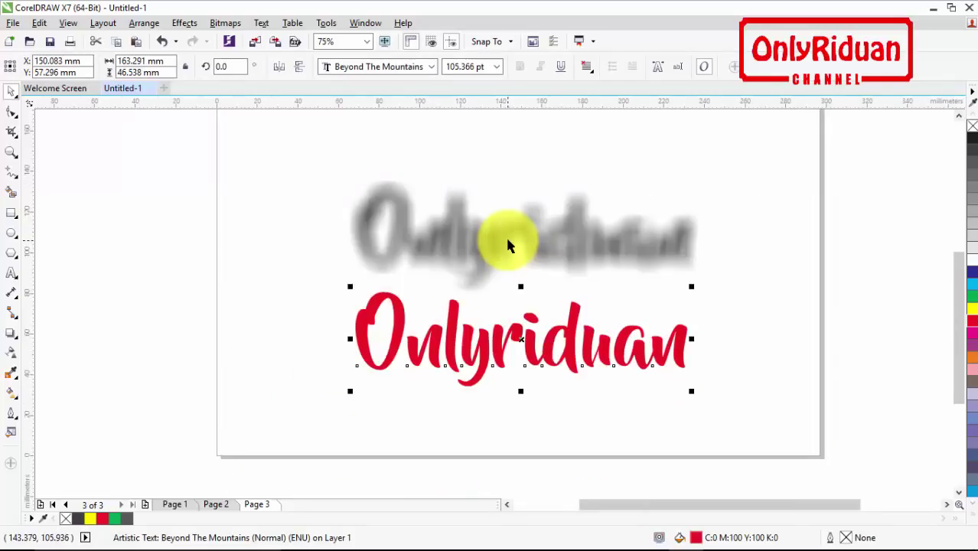
pyautogui.click(524, 233)
pyautogui.moveTo(524, 233); pyautogui.dragTo(524, 221)
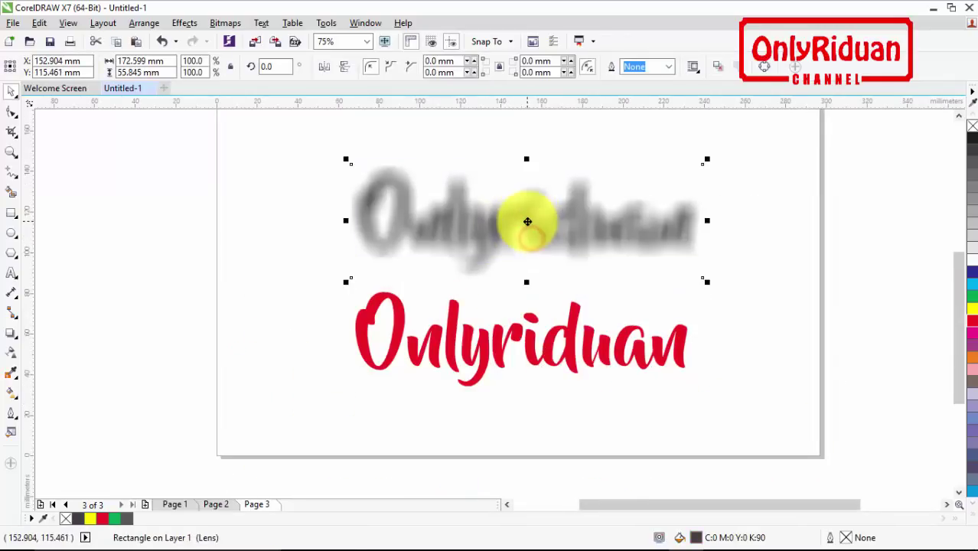
# Convert the separated shadow to a 150 dpi Grayscale (8-bit) bitmap with anti-aliasing and a transparent background
pyautogui.click(227, 23)
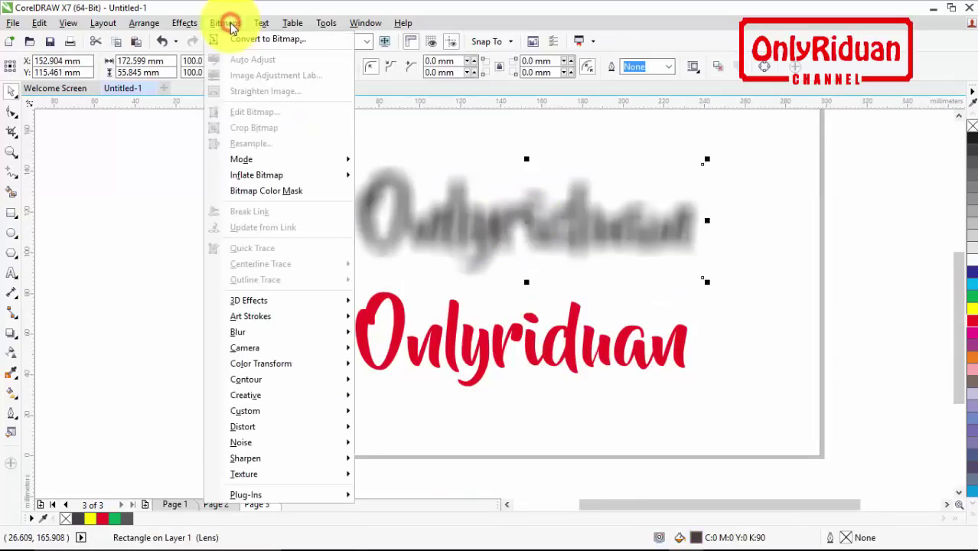
pyautogui.click(240, 44)
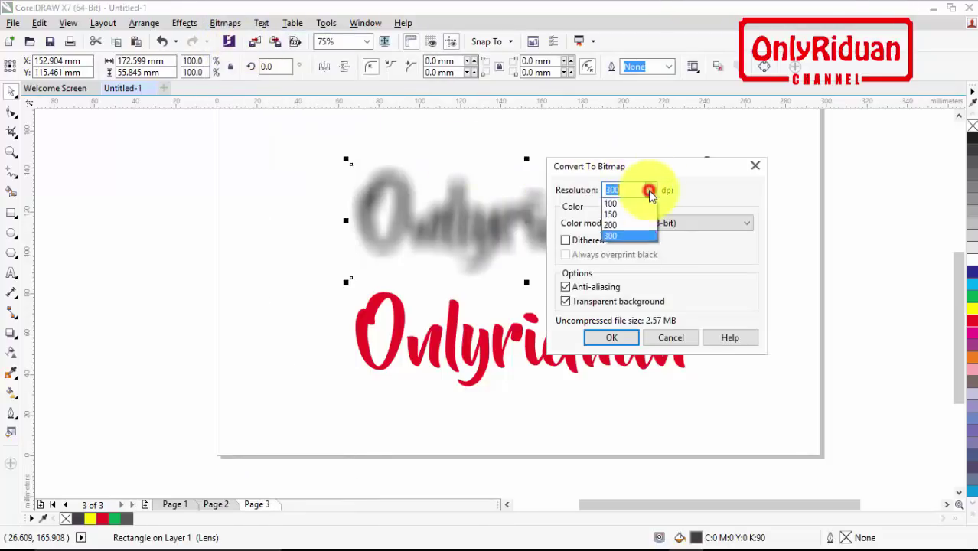
pyautogui.click(621, 237)
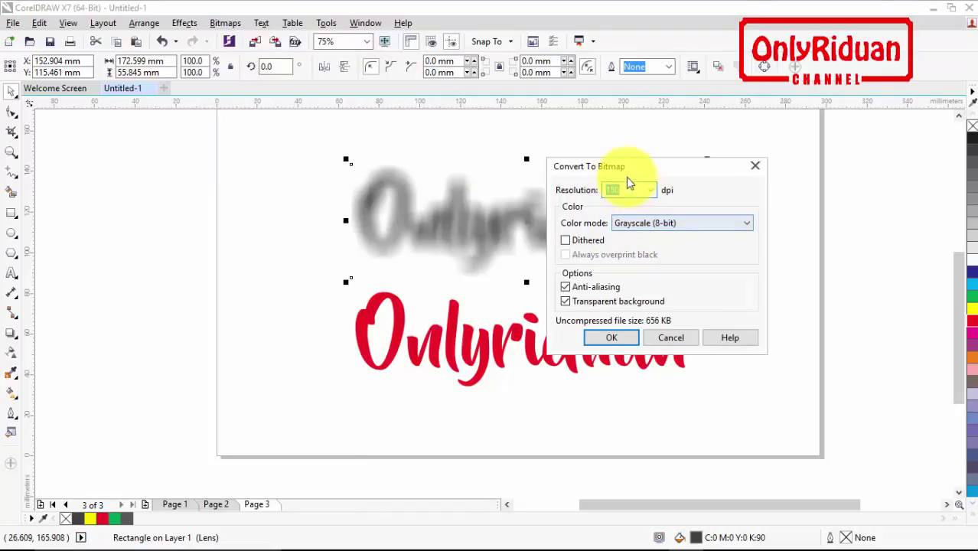
pyautogui.moveTo(646, 174); pyautogui.dragTo(725, 190)
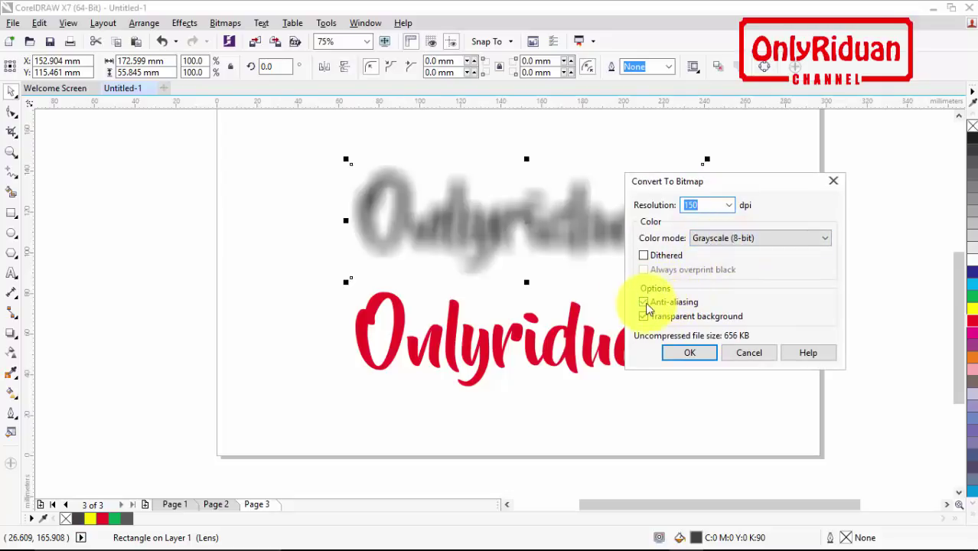
pyautogui.click(688, 353)
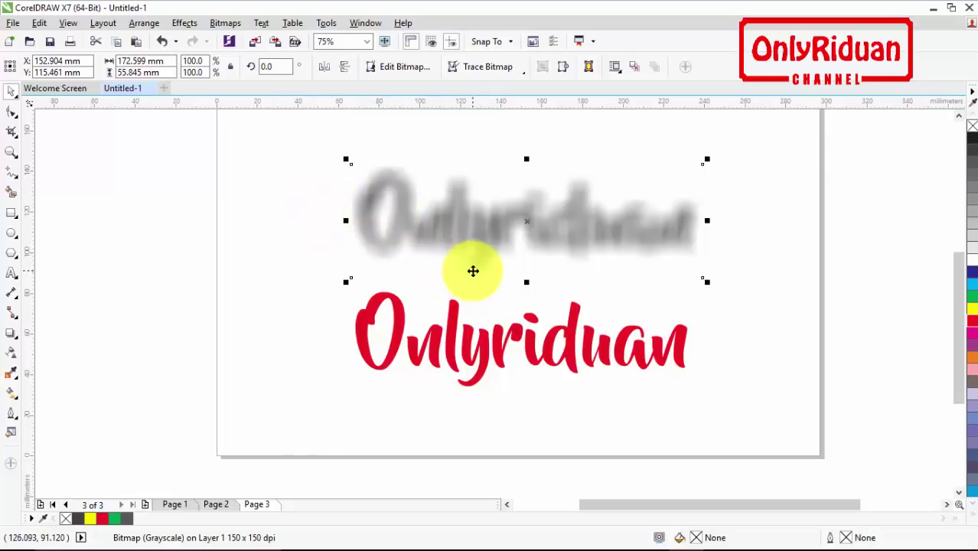
# Apply the Halftone colour transform to the shadow bitmap with a max dot radius of 7
pyautogui.click(221, 23)
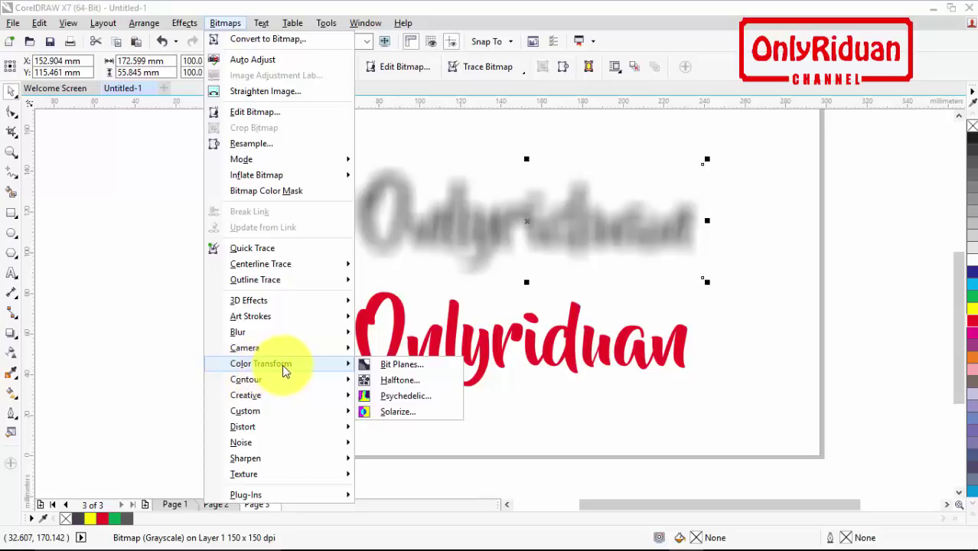
pyautogui.click(394, 379)
pyautogui.moveTo(417, 196); pyautogui.dragTo(464, 302)
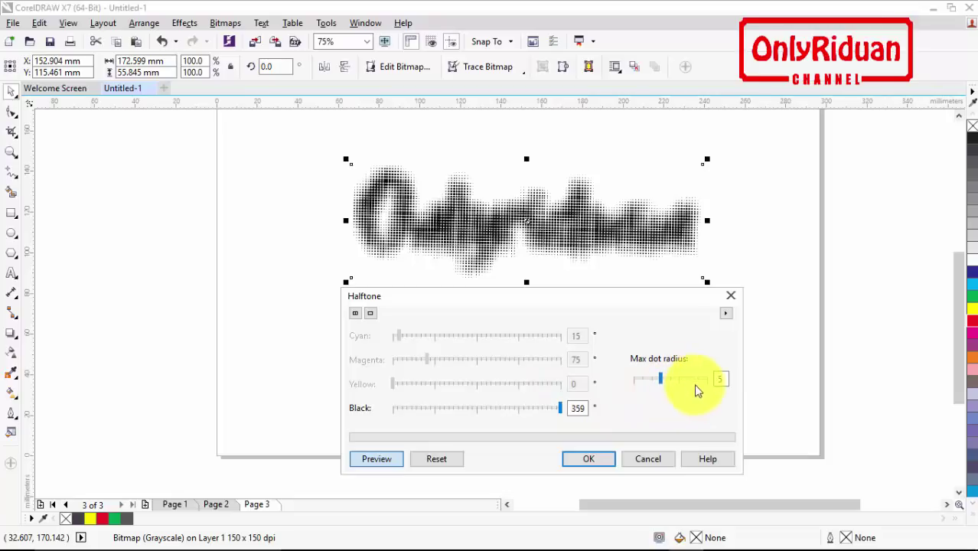
pyautogui.doubleClick(719, 379)
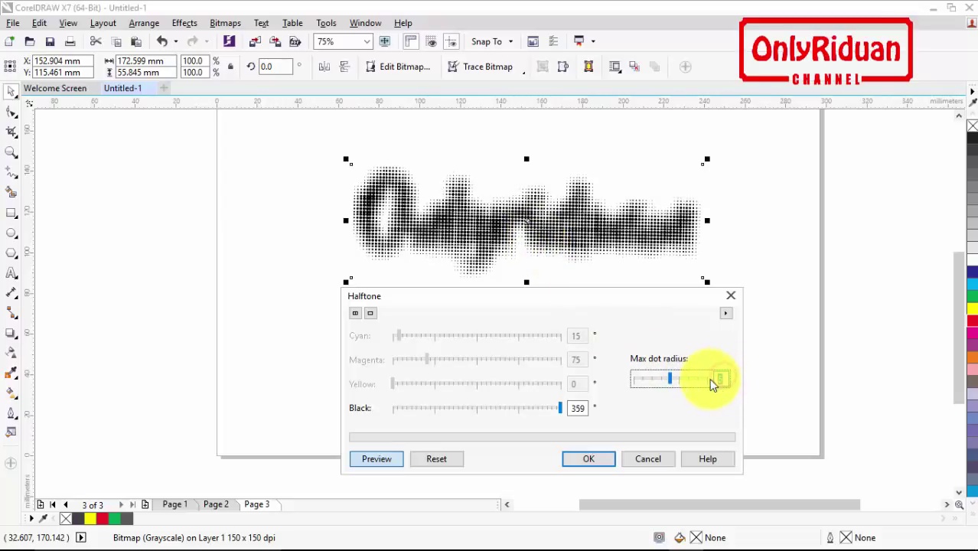
pyautogui.write('7')
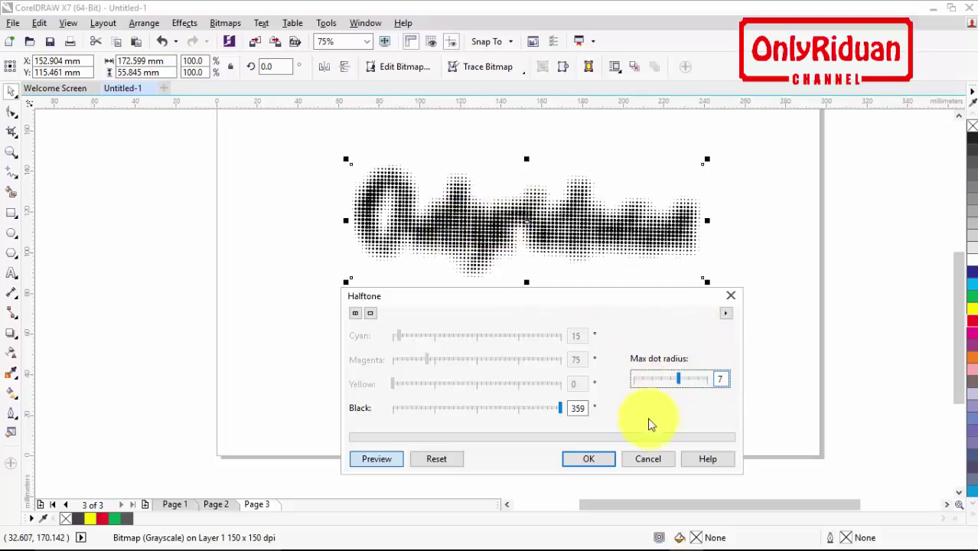
pyautogui.click(588, 459)
# Move the red "Onlyriduan" text back over the halftone shadow so the two are centred on each other
pyautogui.click(499, 358)
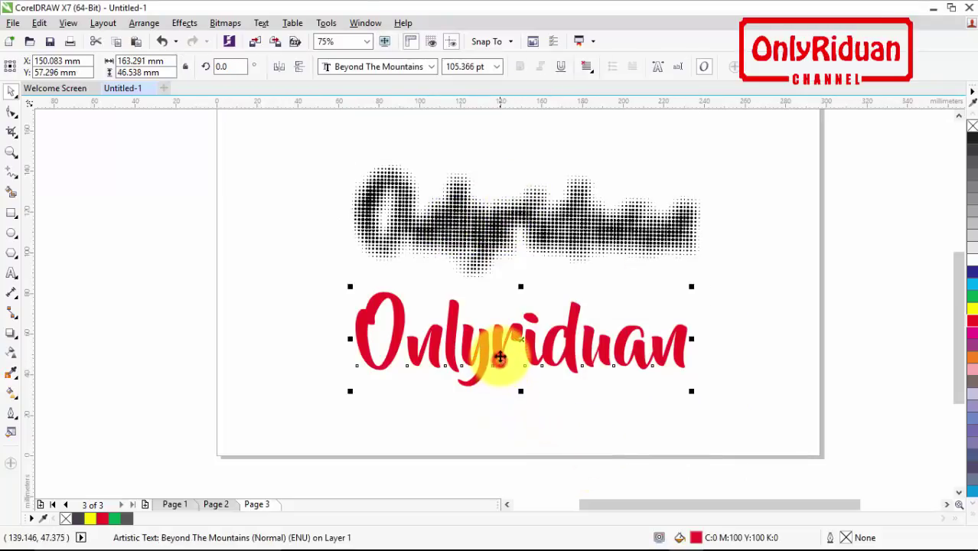
pyautogui.moveTo(523, 339); pyautogui.dragTo(523, 223)
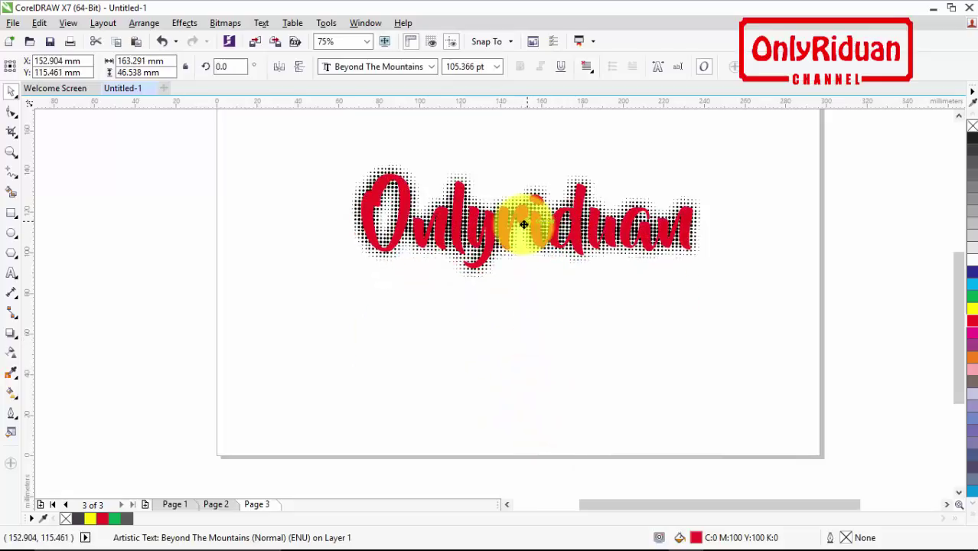
pyautogui.scroll(2, 525, 222)
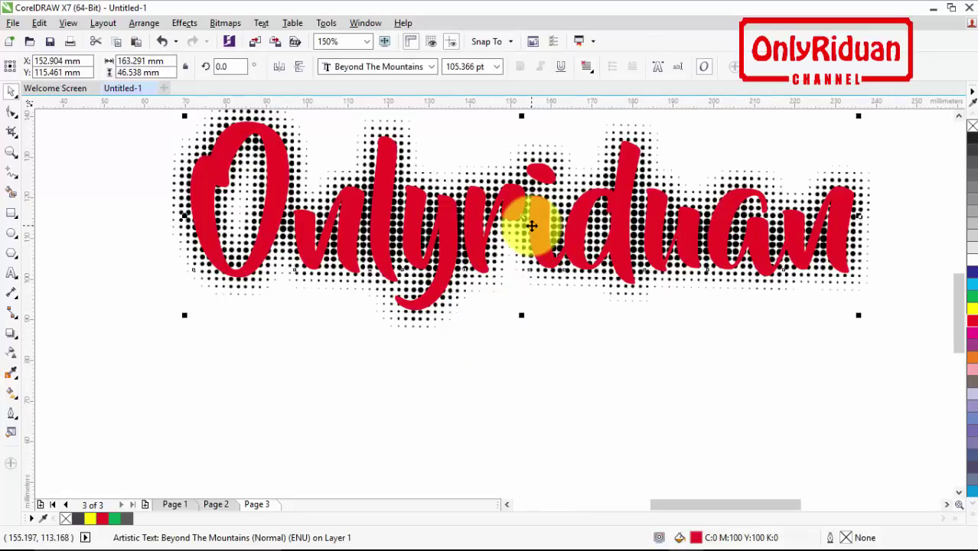
pyautogui.click(959, 115)
pyautogui.moveTo(655, 506); pyautogui.dragTo(646, 511)
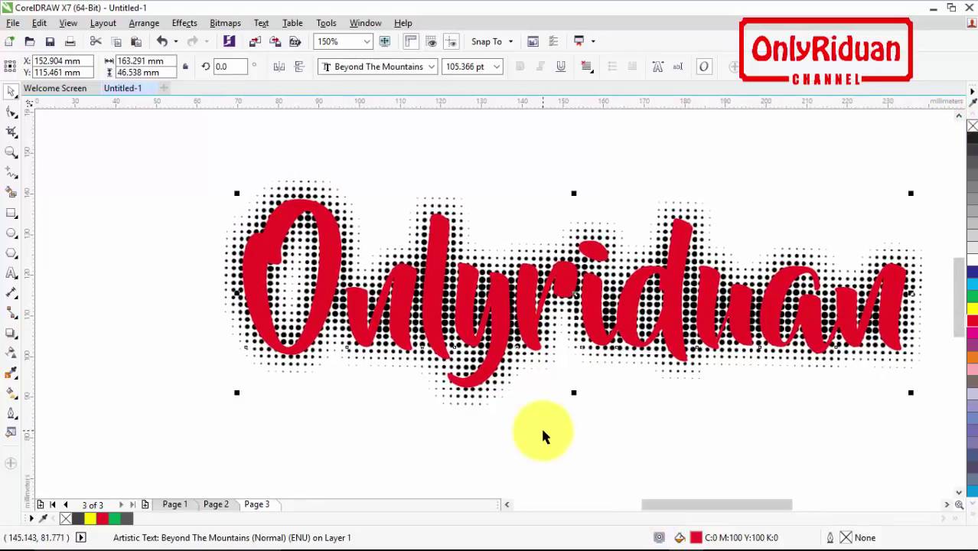
pyautogui.click(328, 254)
pyautogui.click(339, 414)
pyautogui.click(343, 221)
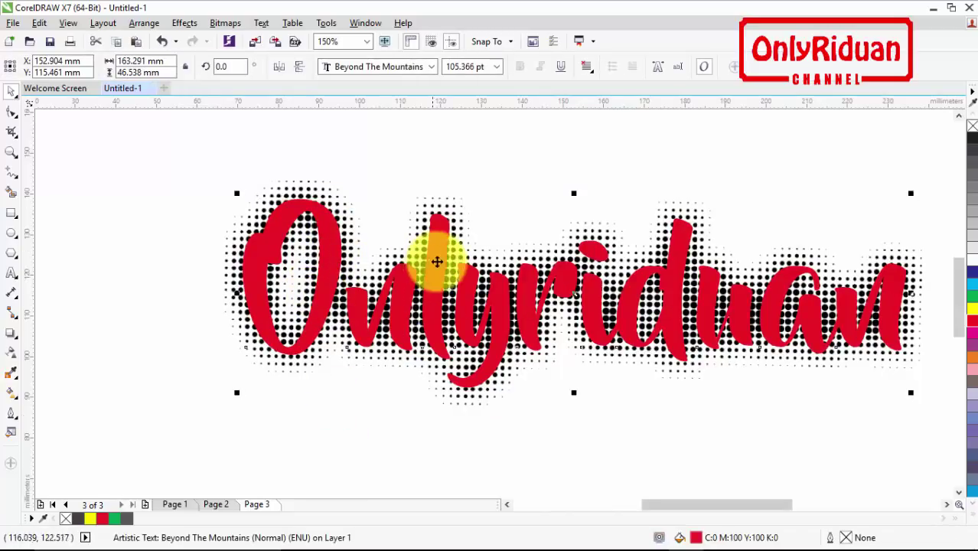
pyautogui.click(153, 280)
pyautogui.click(324, 244)
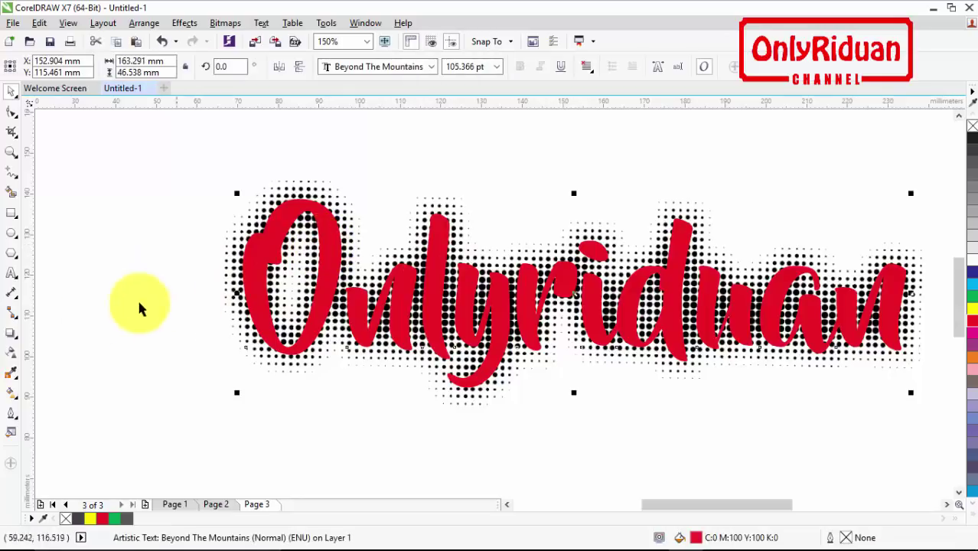
# Add a one-step outside contour with an offset of about 0.72 mm around the red text
pyautogui.click(10, 334)
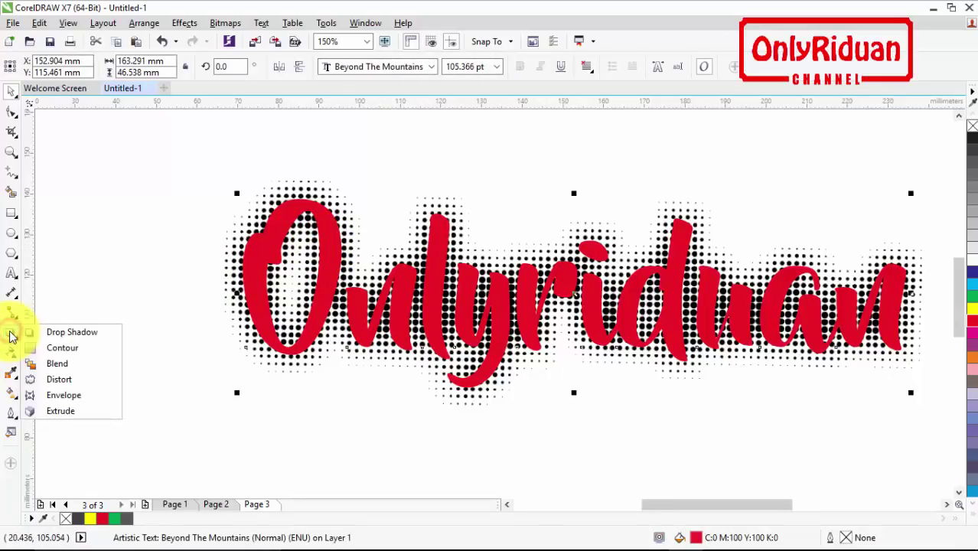
pyautogui.click(48, 346)
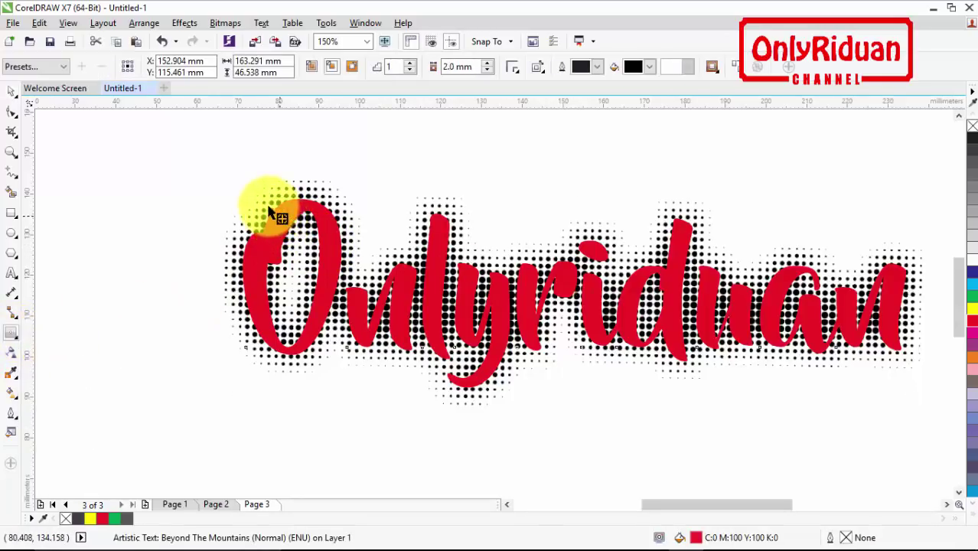
pyautogui.moveTo(262, 205); pyautogui.dragTo(260, 203)
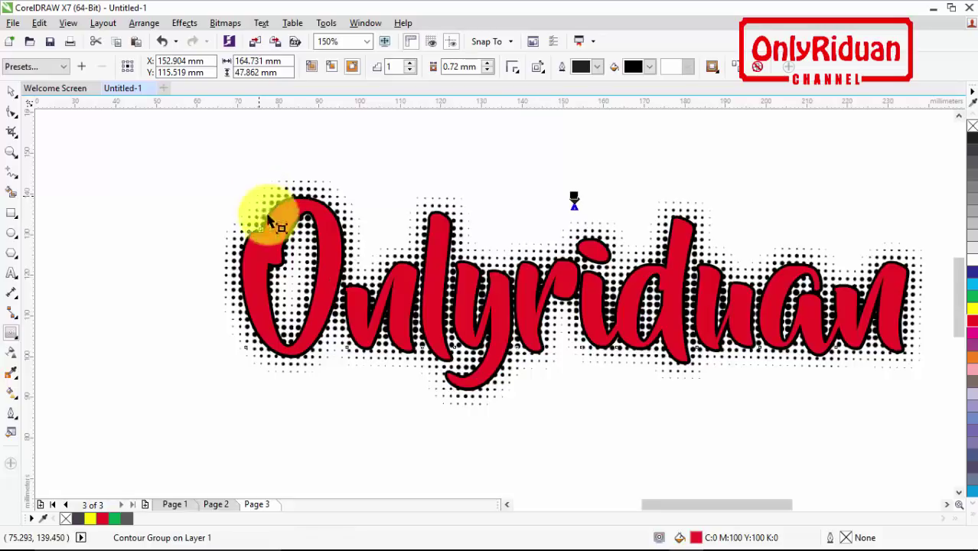
# Try dark blue as the contour's fill colour and set the fill back to black
pyautogui.click(652, 68)
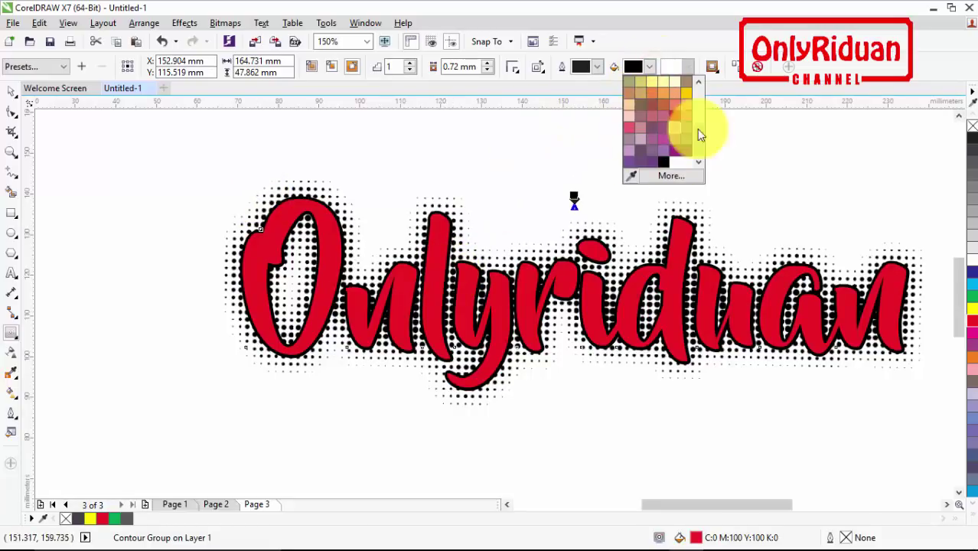
pyautogui.scroll(3, 703, 90)
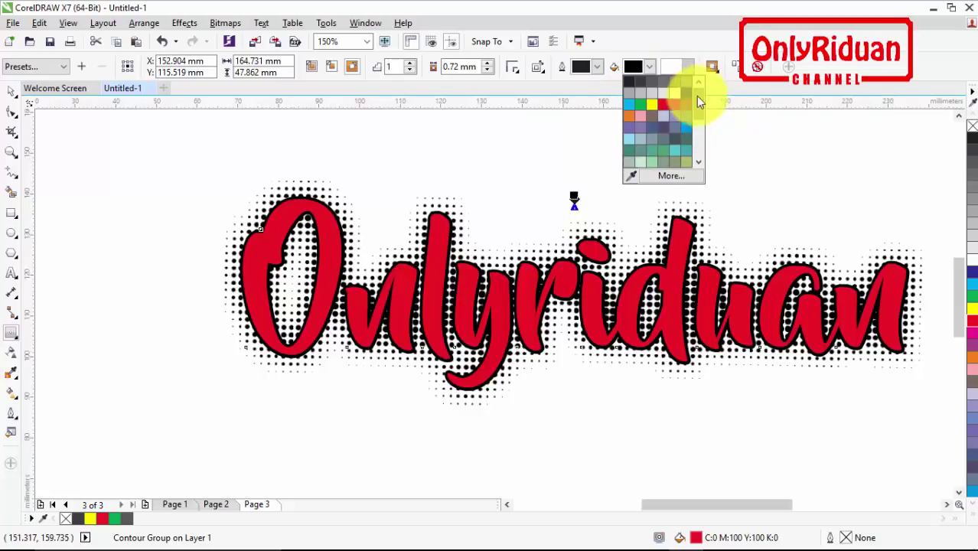
pyautogui.click(684, 93)
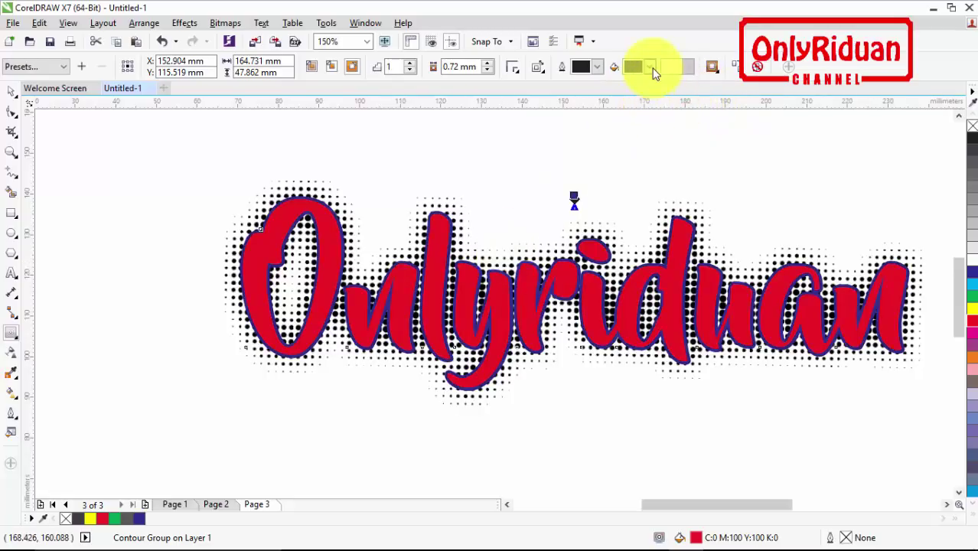
pyautogui.click(652, 67)
pyautogui.scroll(-3, 700, 130)
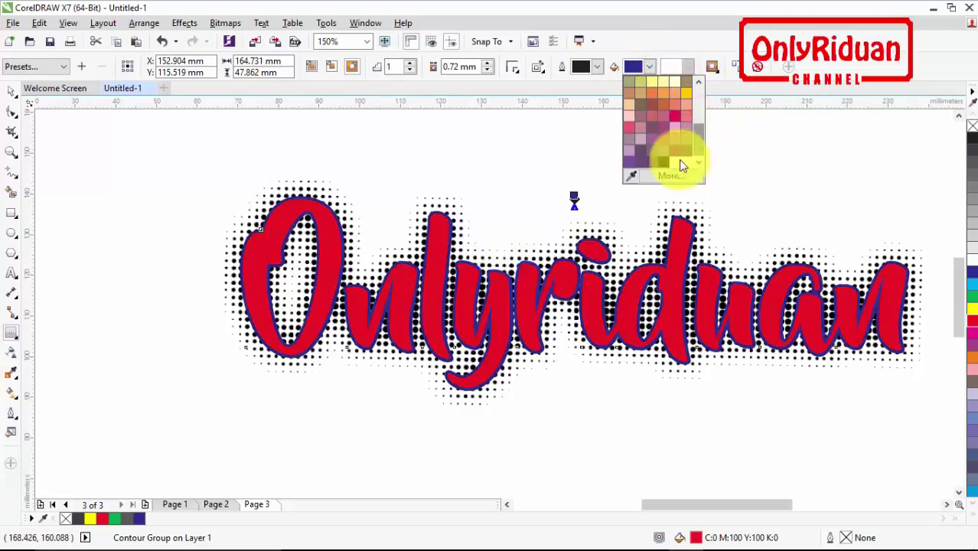
pyautogui.click(663, 167)
# Inspect the contoured text and its halftone shadow up close, and view them together with the halftone-shadowed photo
pyautogui.scroll(-2, 525, 222)
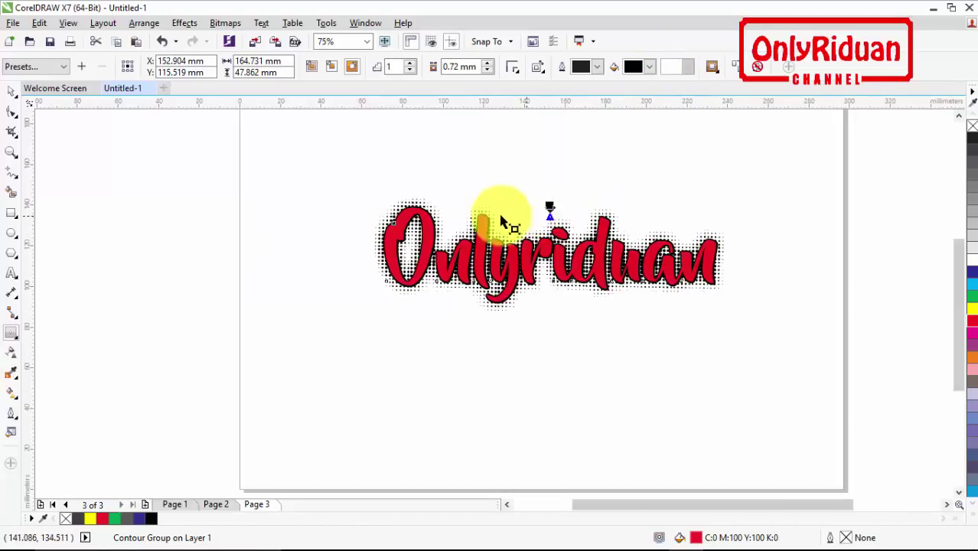
pyautogui.click(258, 187)
pyautogui.click(11, 152)
pyautogui.moveTo(343, 169); pyautogui.dragTo(766, 348)
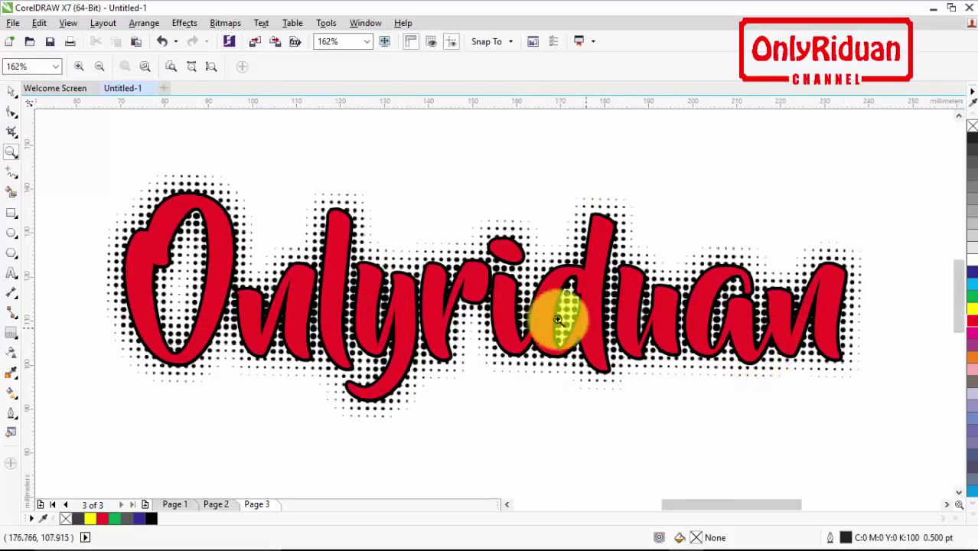
pyautogui.press('F4')
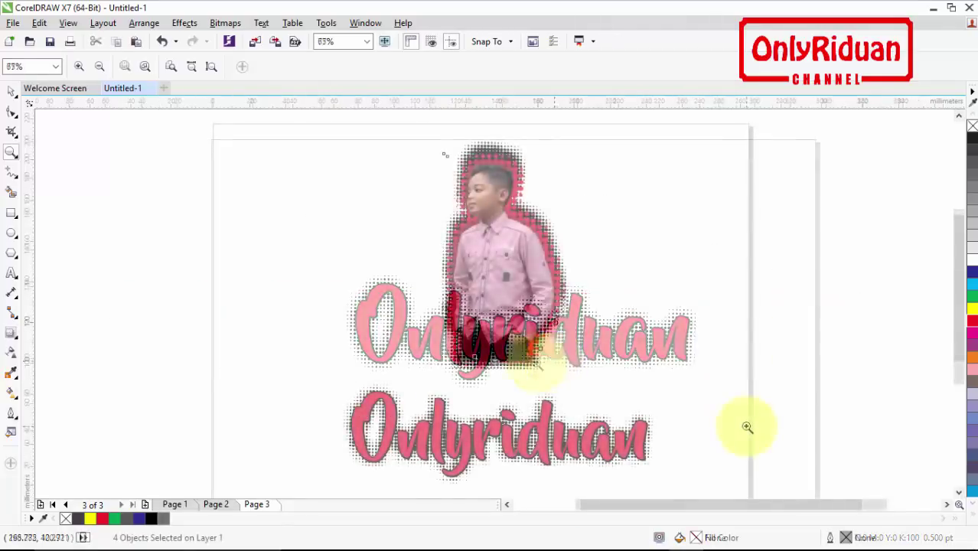
pyautogui.click(11, 91)
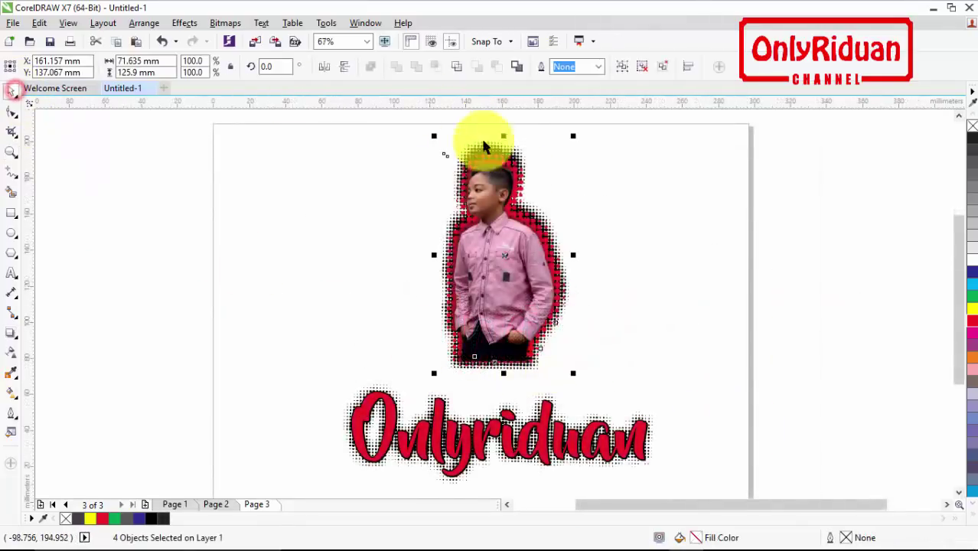
pyautogui.click(756, 342)
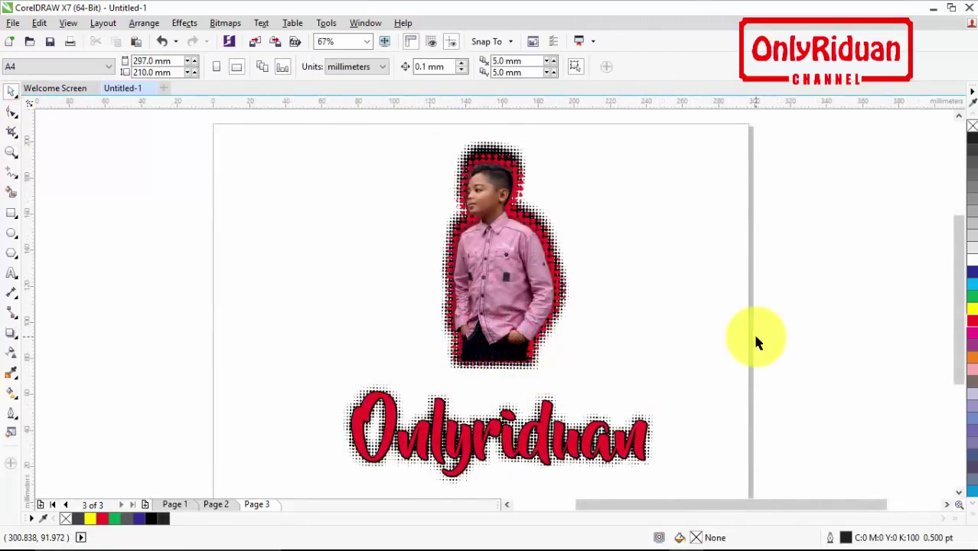